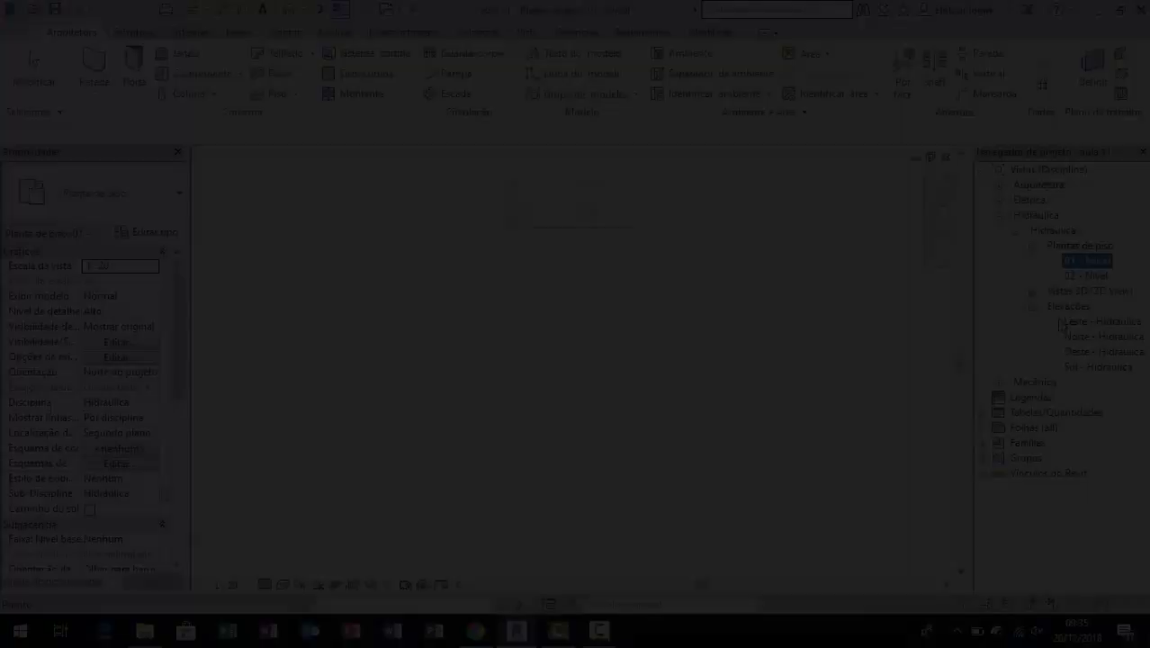
Expand the Elevações group under the Hidráulica views in the Project Browser
click(1031, 307)
Open the Leste - Hidráulica elevation and inspect the linked building's levels beside 02 - Nível
double_click(1099, 321)
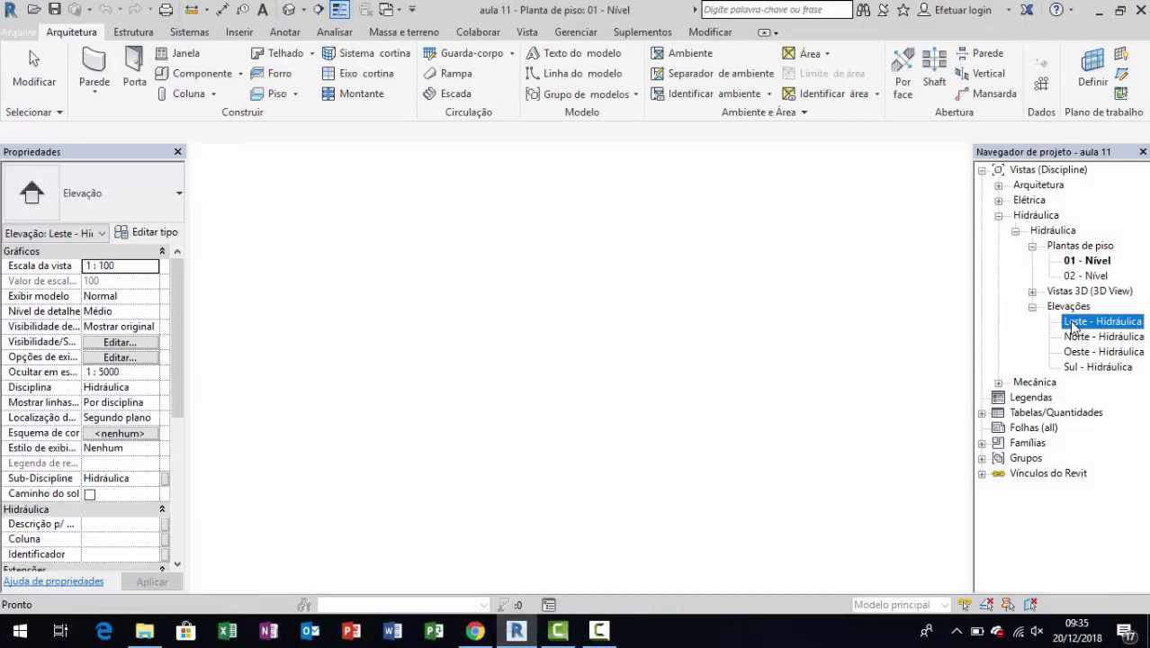
scroll(769, 403, up, 3)
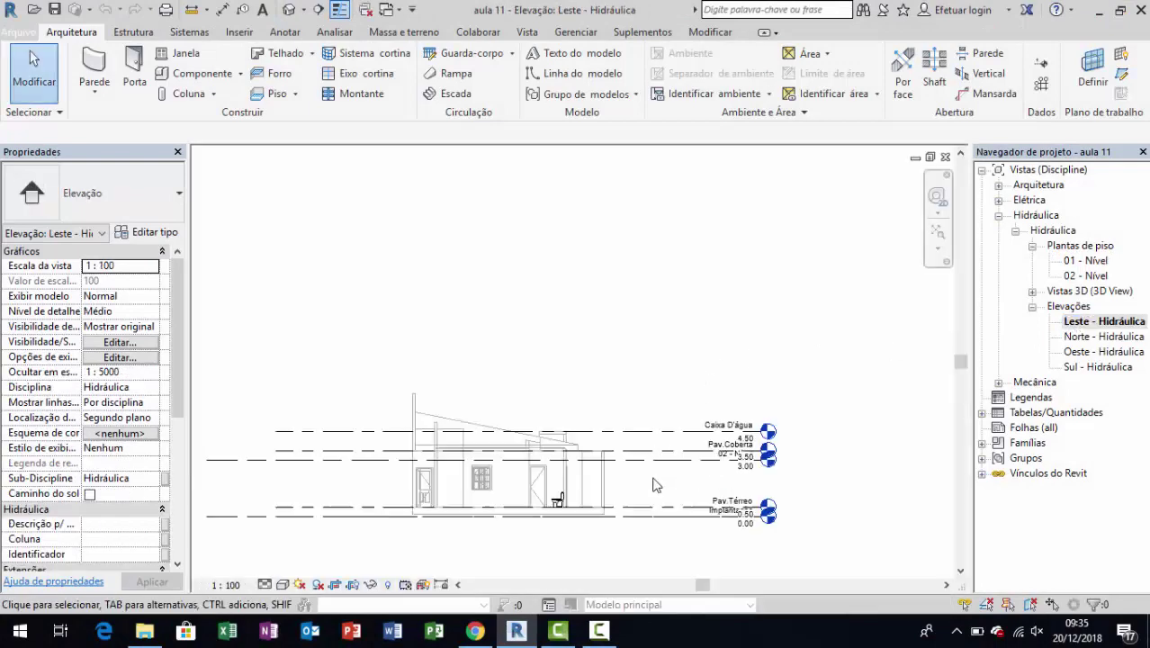
scroll(580, 411, up, 1)
middle_drag(581, 411, 744, 296)
scroll(752, 362, down, 2)
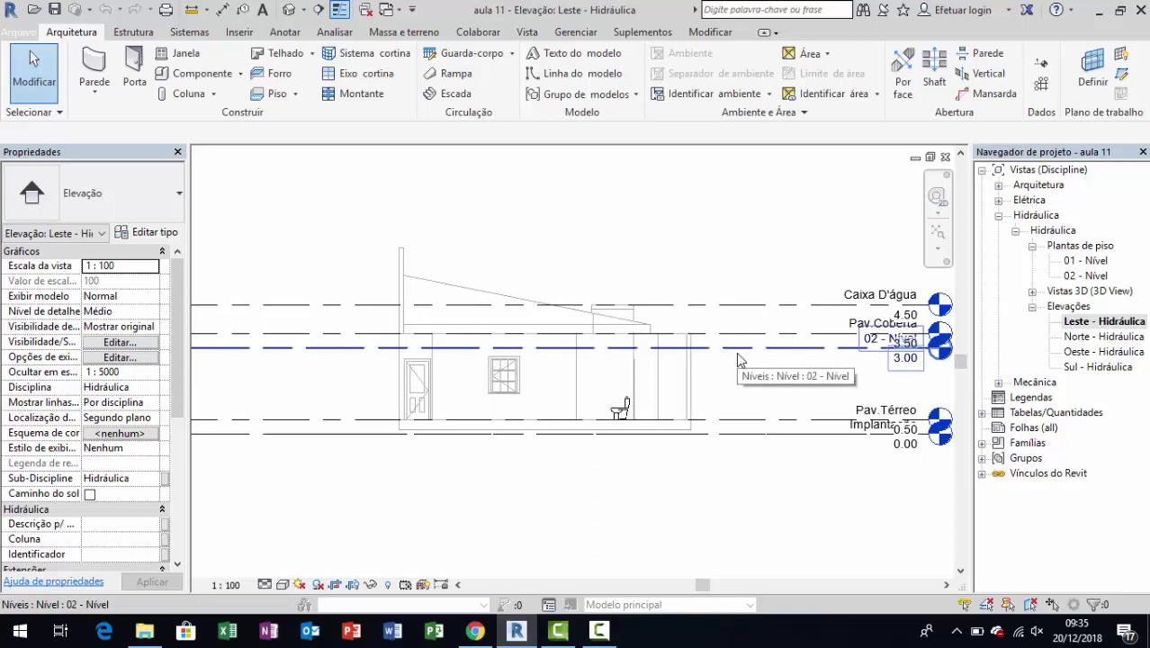
scroll(747, 385, up, 1)
middle_drag(766, 416, 699, 415)
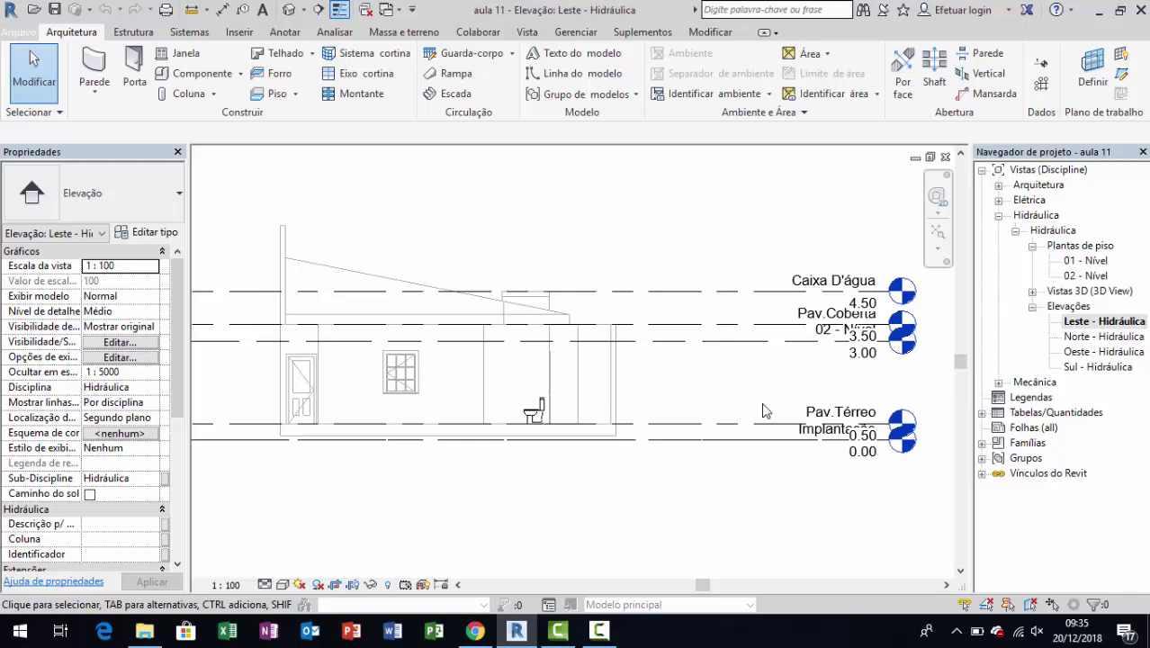
scroll(558, 302, up, 1)
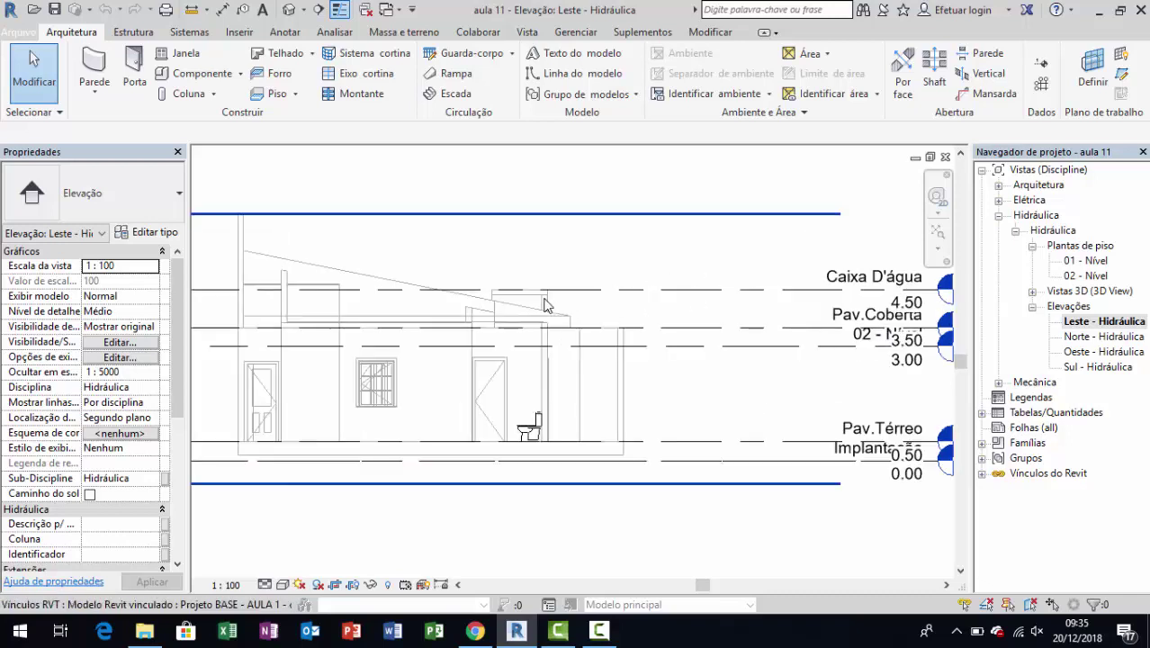
scroll(461, 246, up, 2)
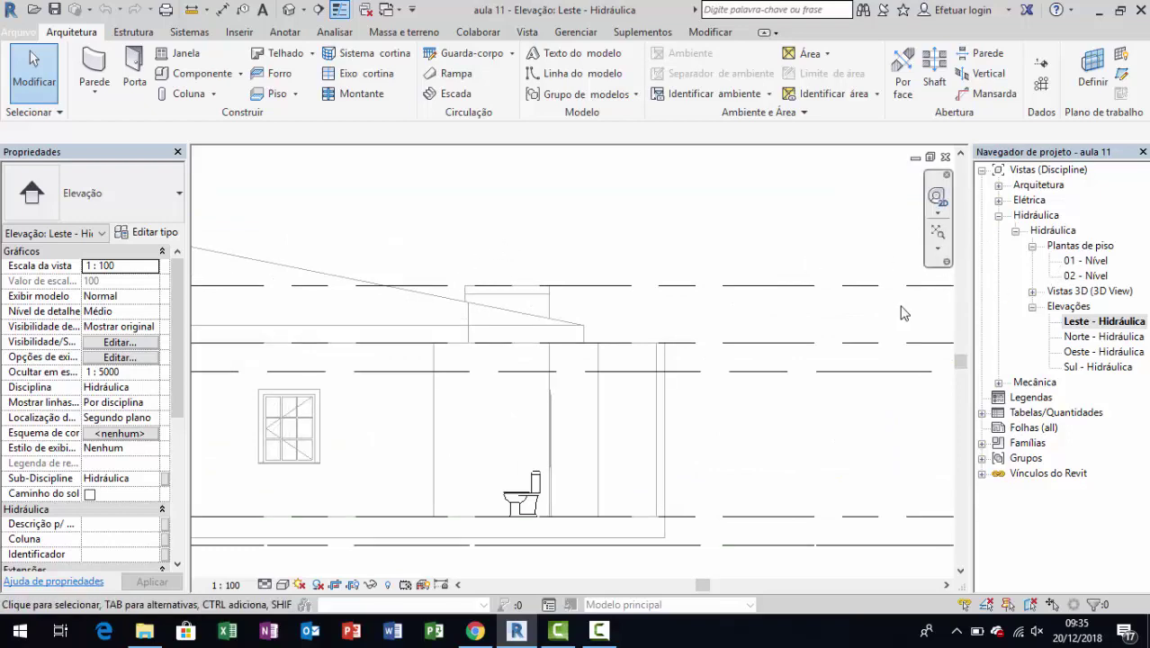
scroll(667, 328, down, 1)
scroll(656, 341, down, 1)
scroll(634, 366, down, 1)
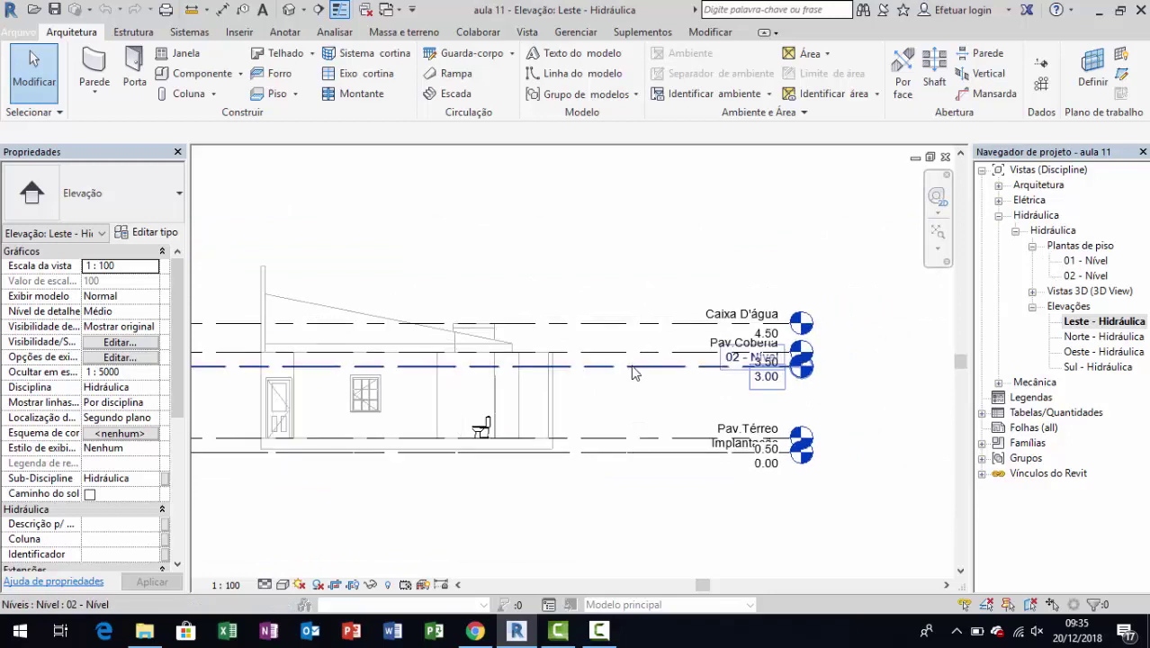
scroll(635, 369, down, 1)
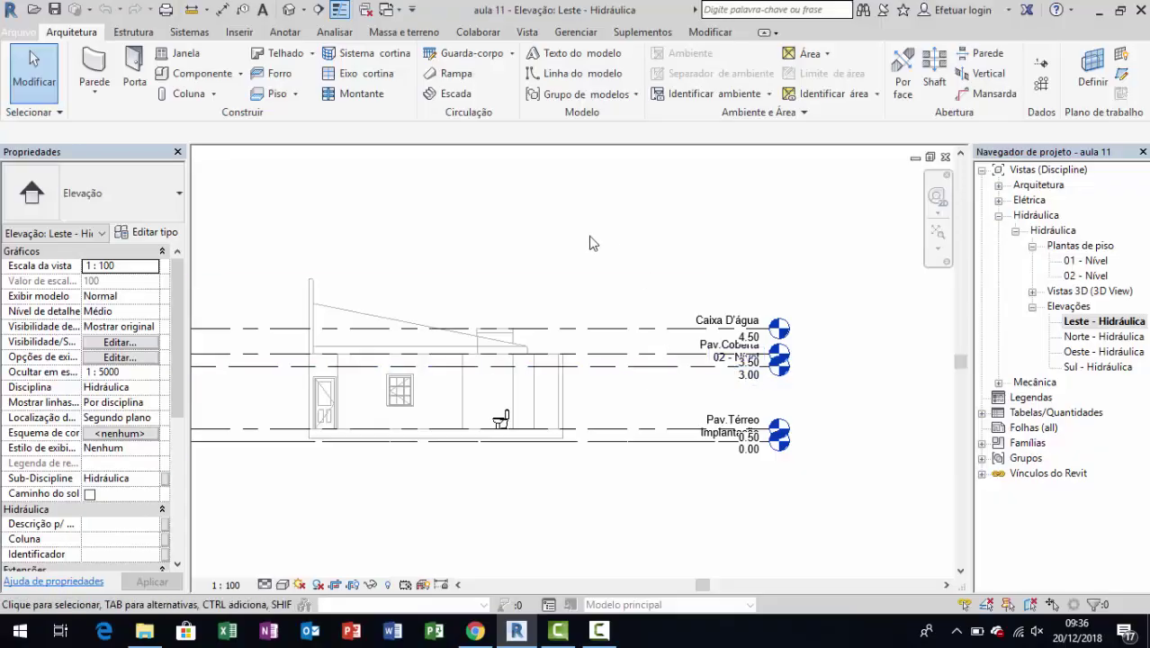
Start Copiar/Monitorar with Selecionar vínculo and pick the linked Projeto BASE model
click(483, 34)
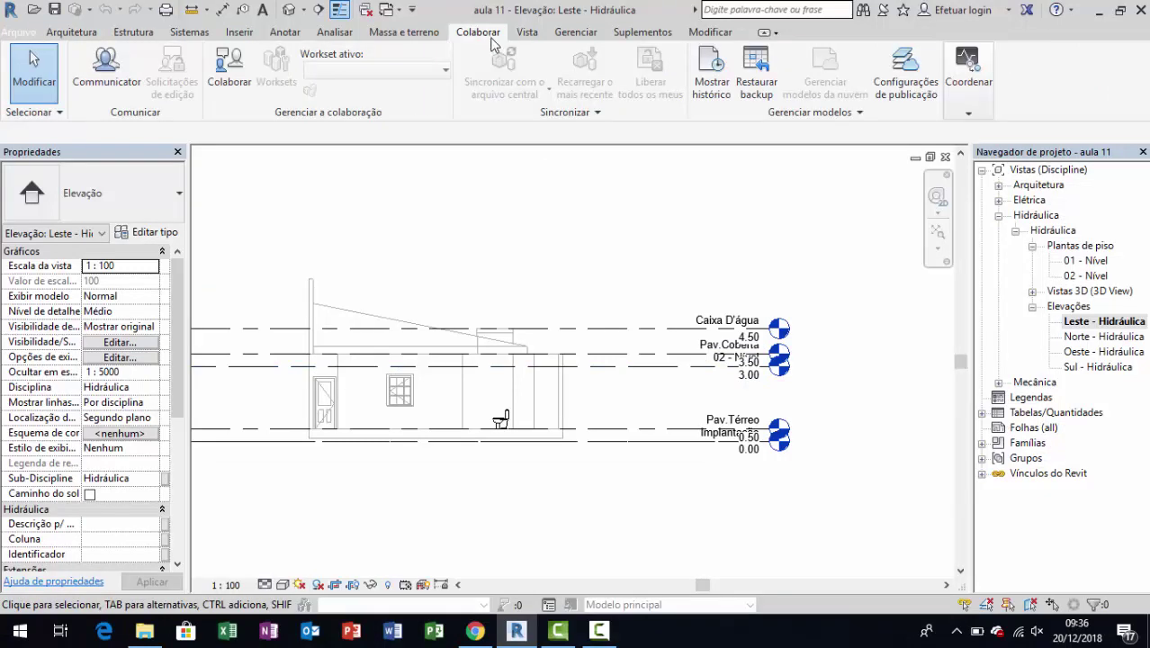
click(967, 90)
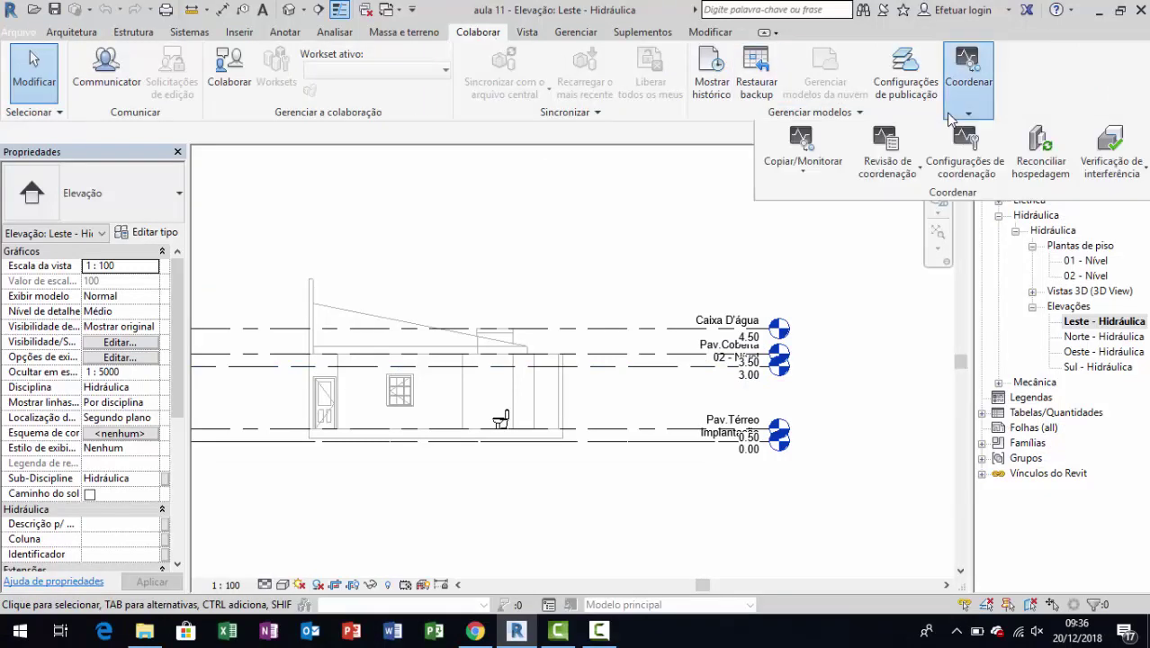
click(819, 178)
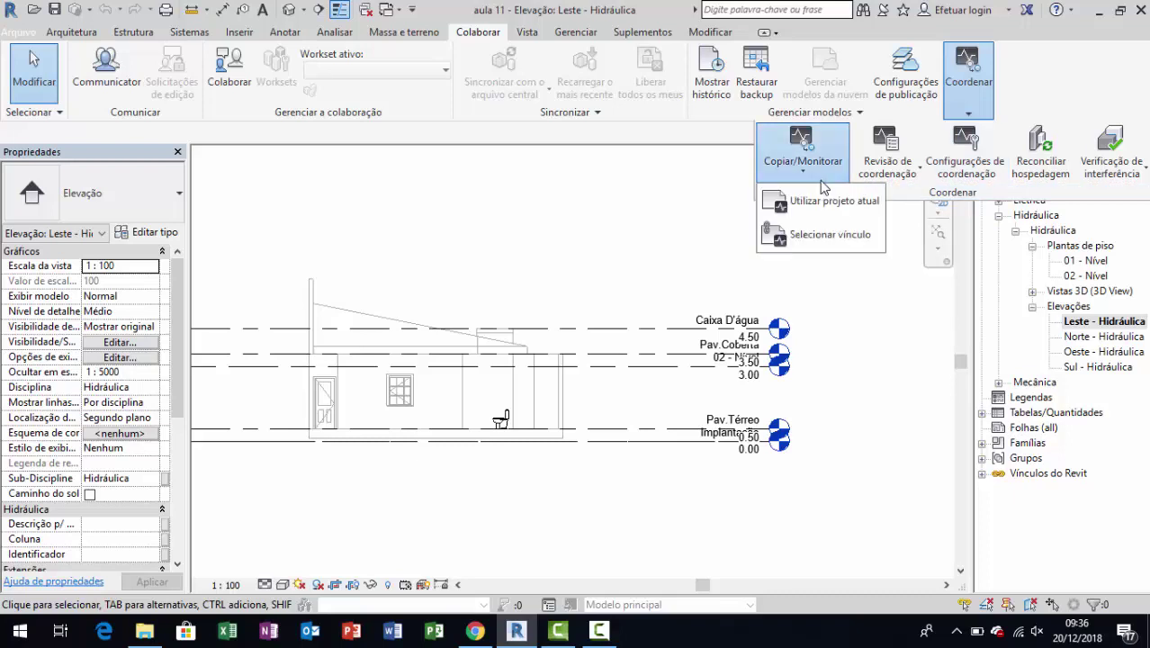
click(835, 243)
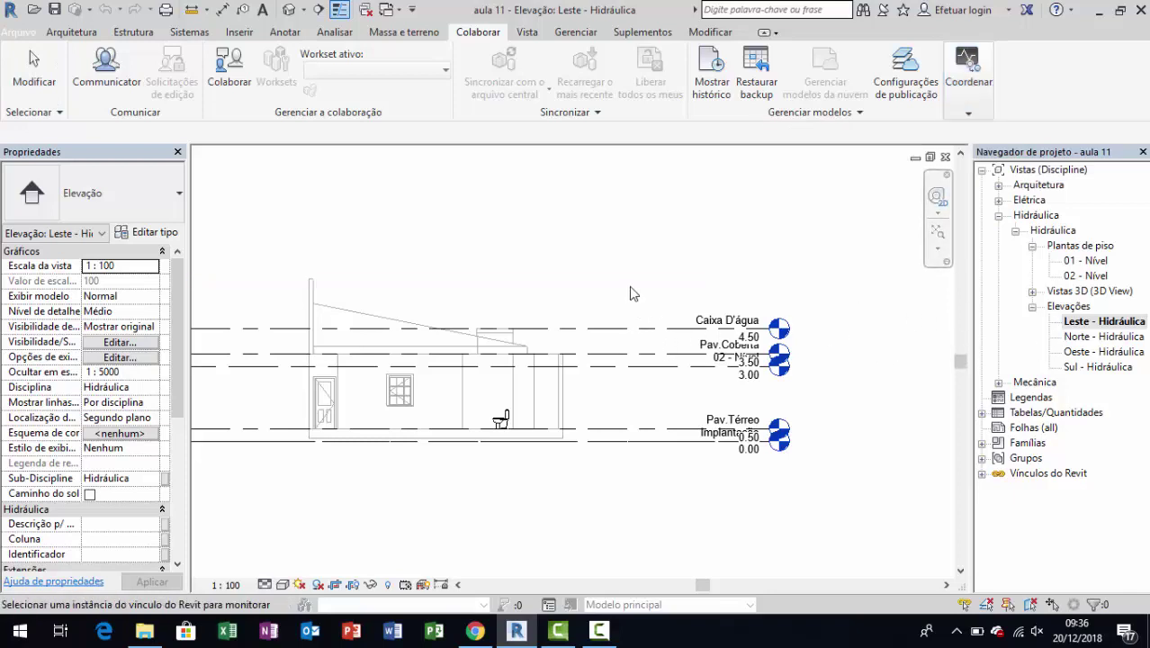
scroll(686, 344, down, 2)
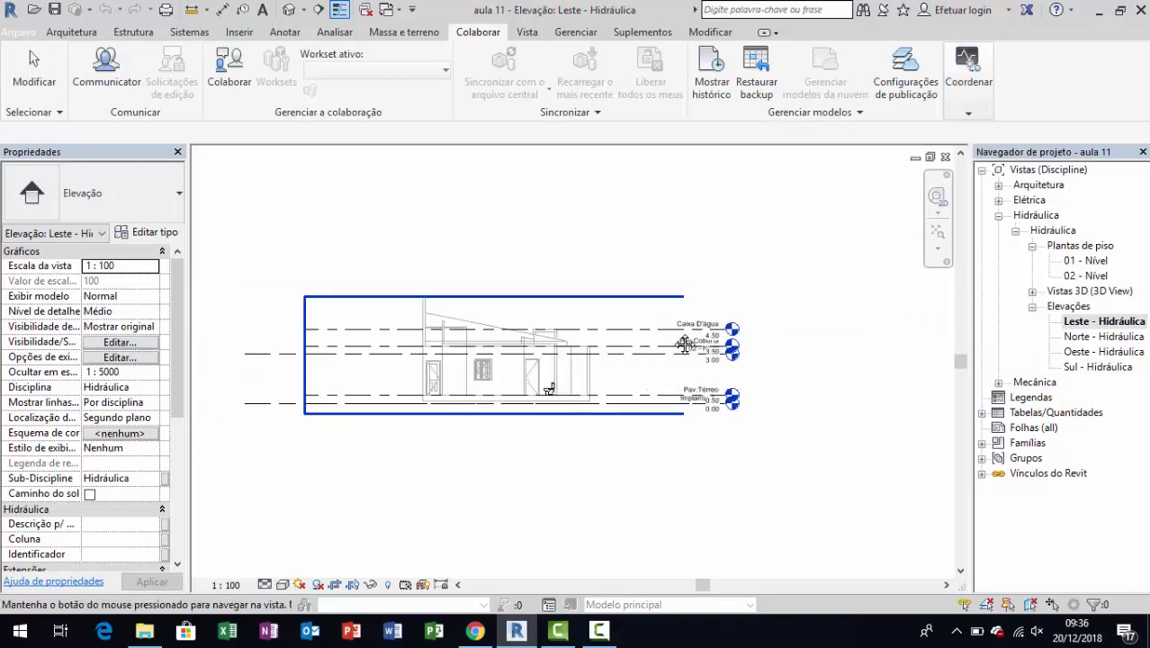
middle_drag(686, 345, 748, 347)
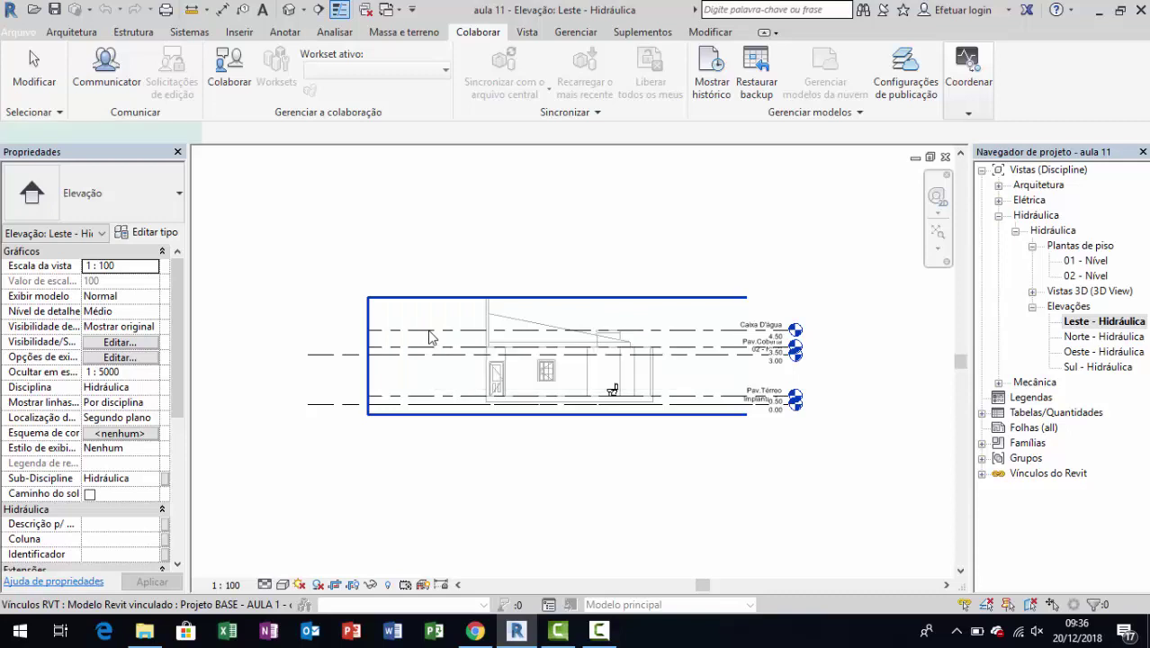
click(429, 336)
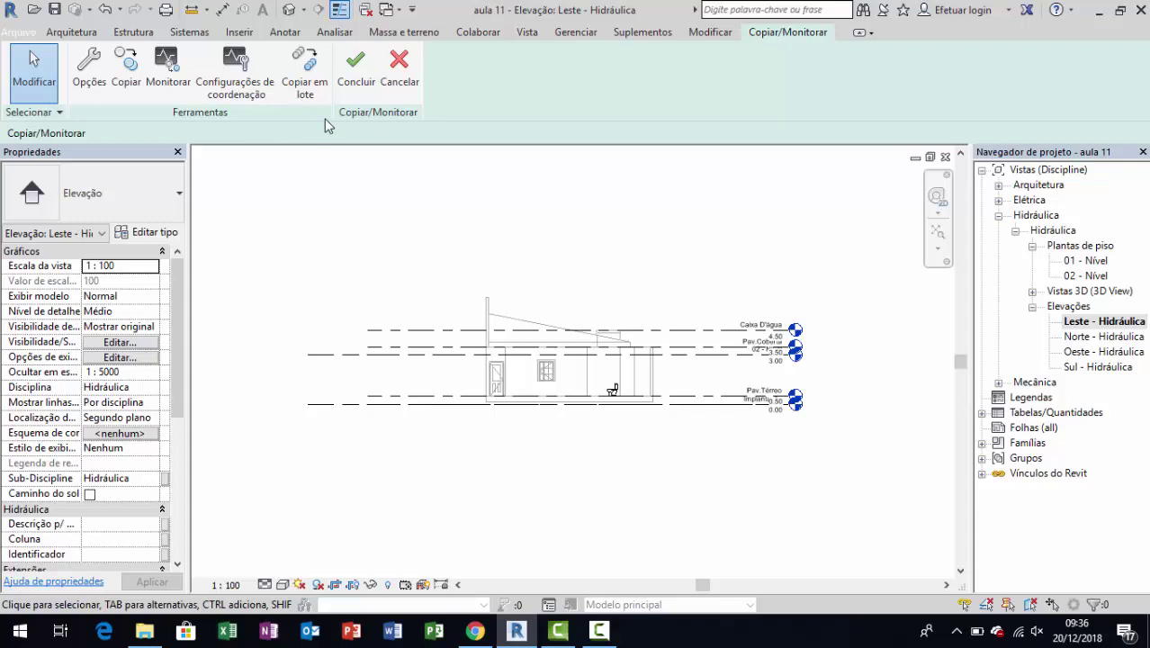
With Copy and Múltiplo on, window-select the four linked level lines
click(135, 74)
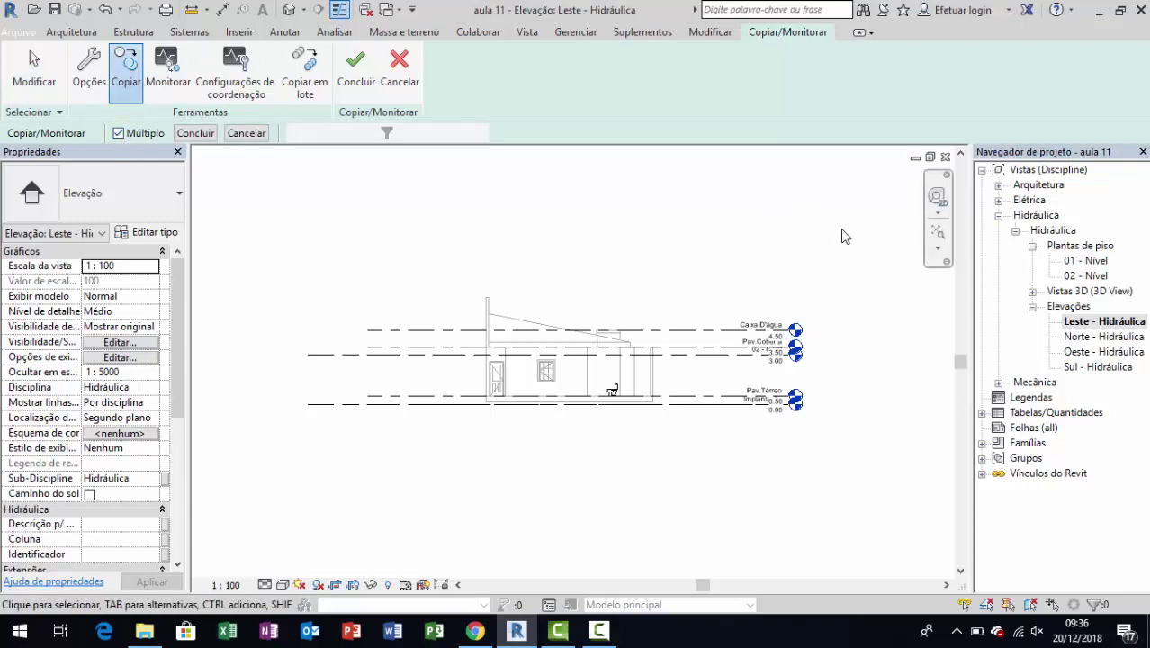
mouse_move(860, 228)
mouse_down()
mouse_move(776, 412)
mouse_move(727, 566)
mouse_up()
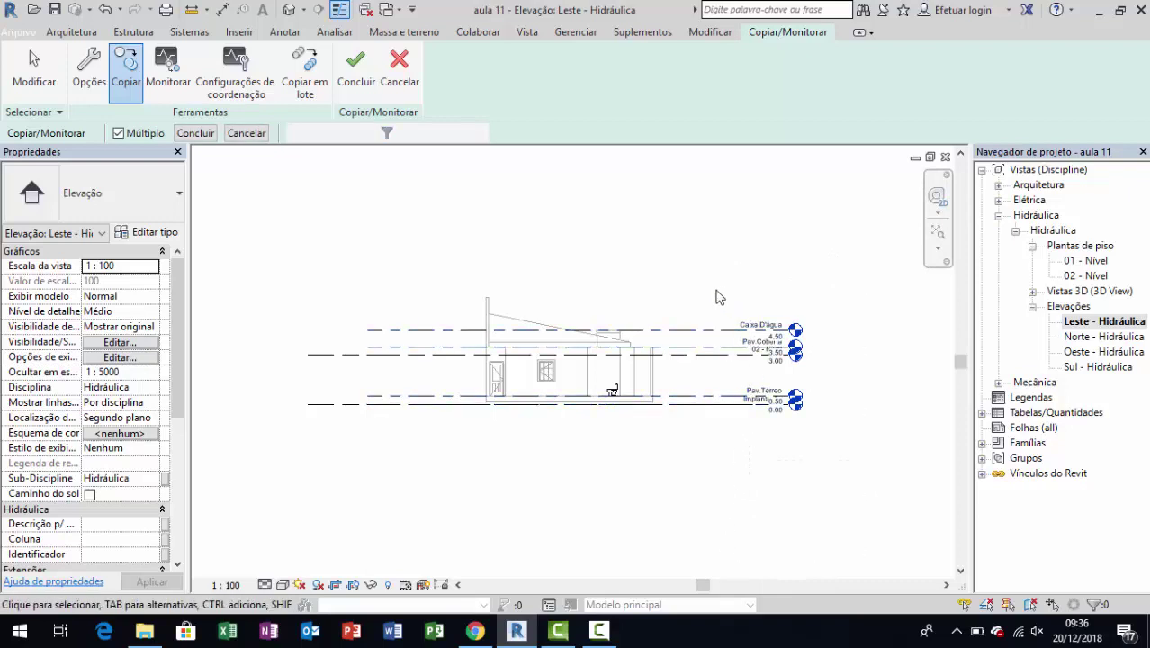
click(118, 134)
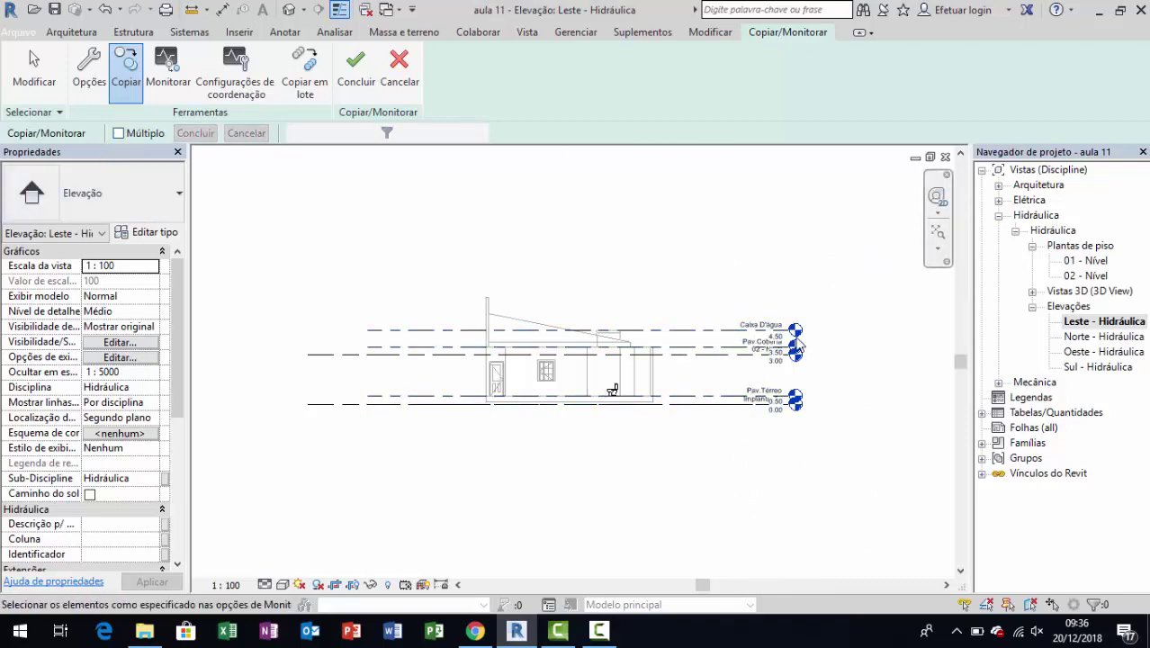
click(141, 135)
drag(868, 262, 688, 526)
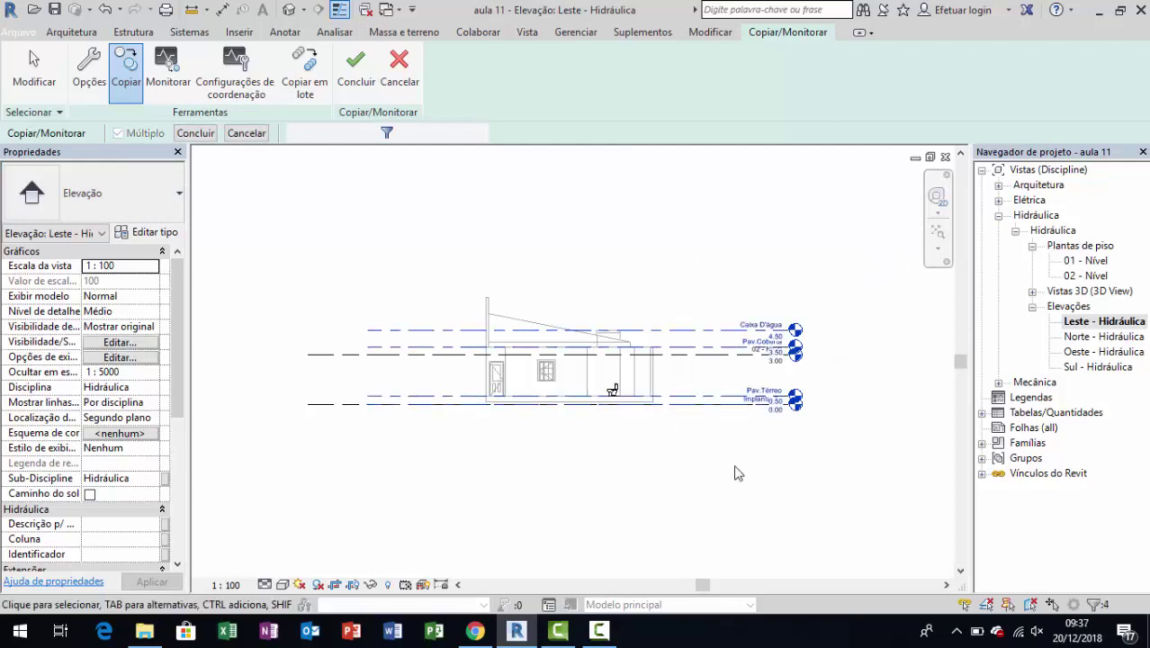
scroll(815, 382, up, 1)
scroll(778, 395, up, 2)
scroll(746, 427, up, 1)
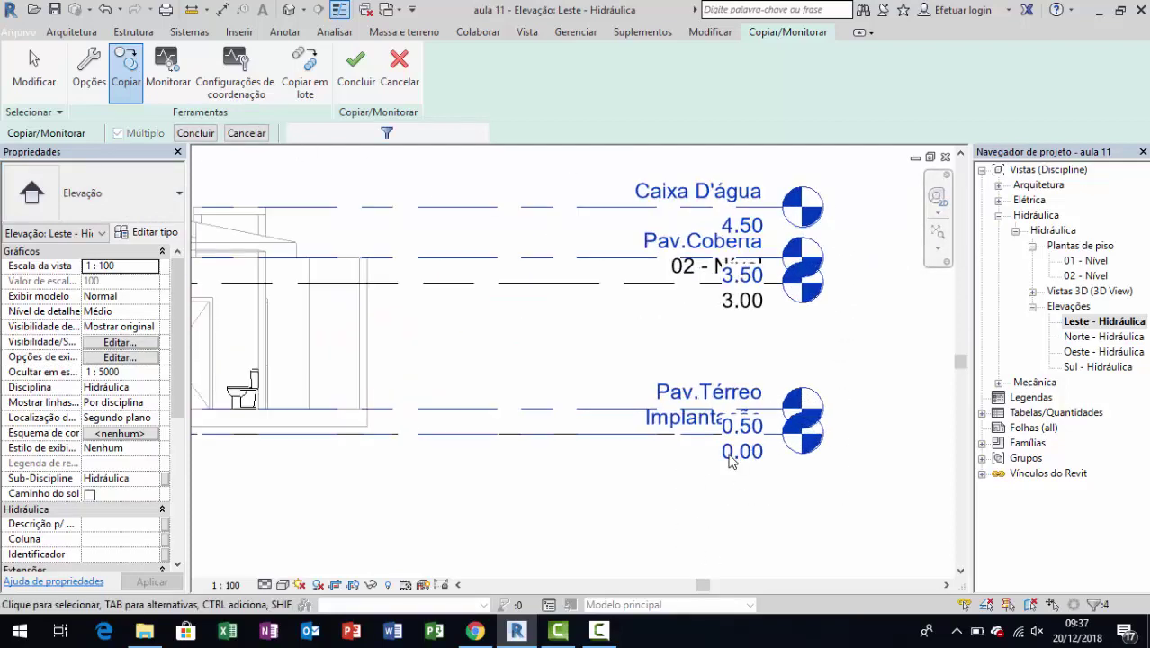
scroll(711, 469, up, 2)
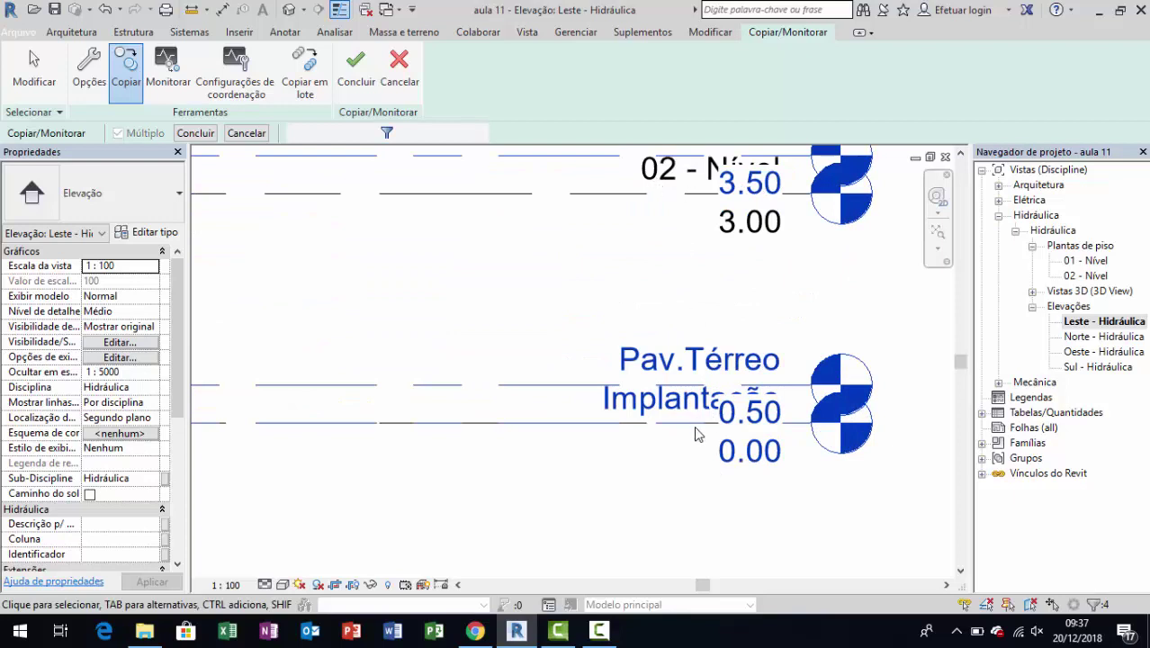
scroll(704, 360, down, 2)
scroll(698, 346, down, 2)
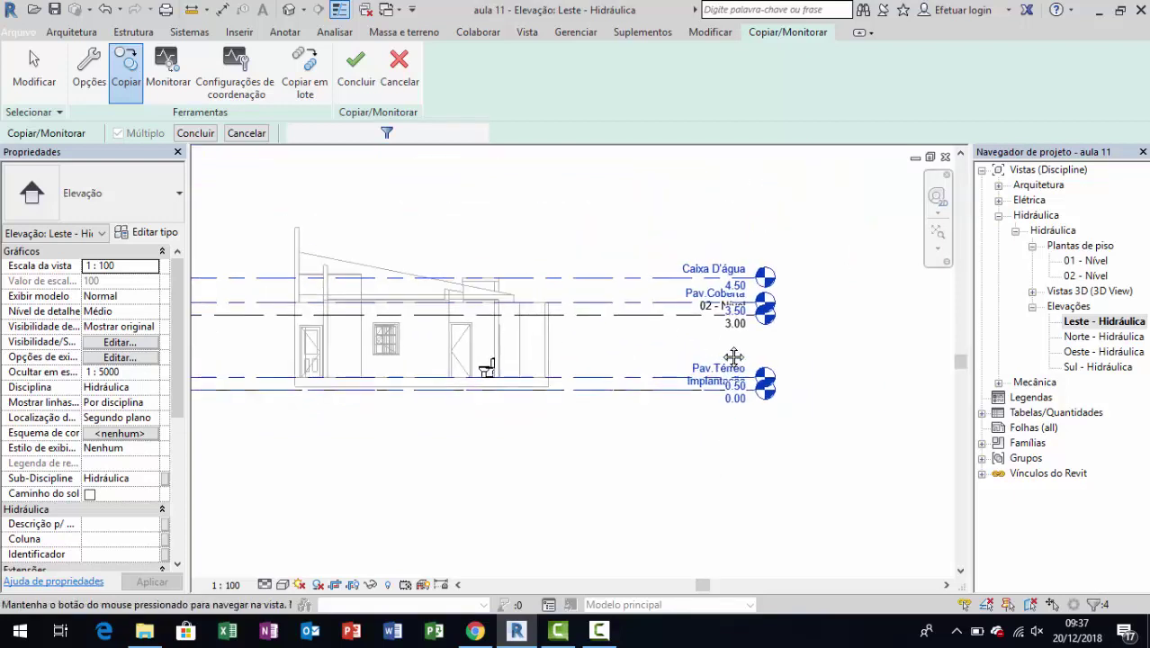
scroll(693, 334, down, 1)
middle_drag(692, 334, 752, 331)
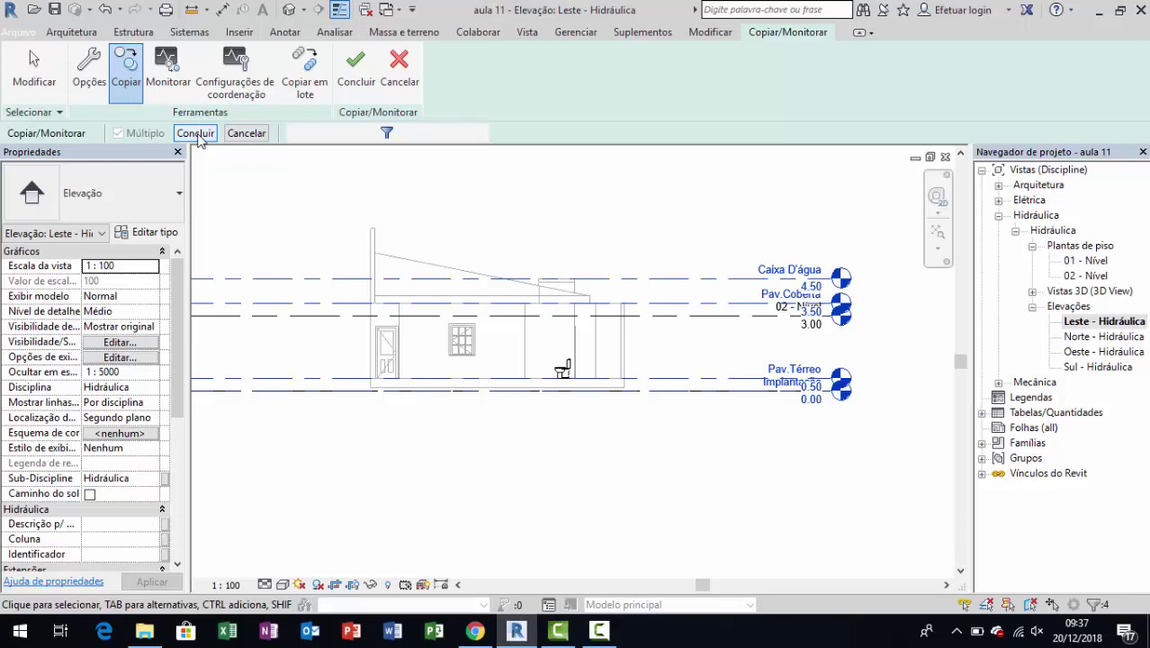
Finish copying the four linked levels and end the Copy/Monitor session
click(195, 137)
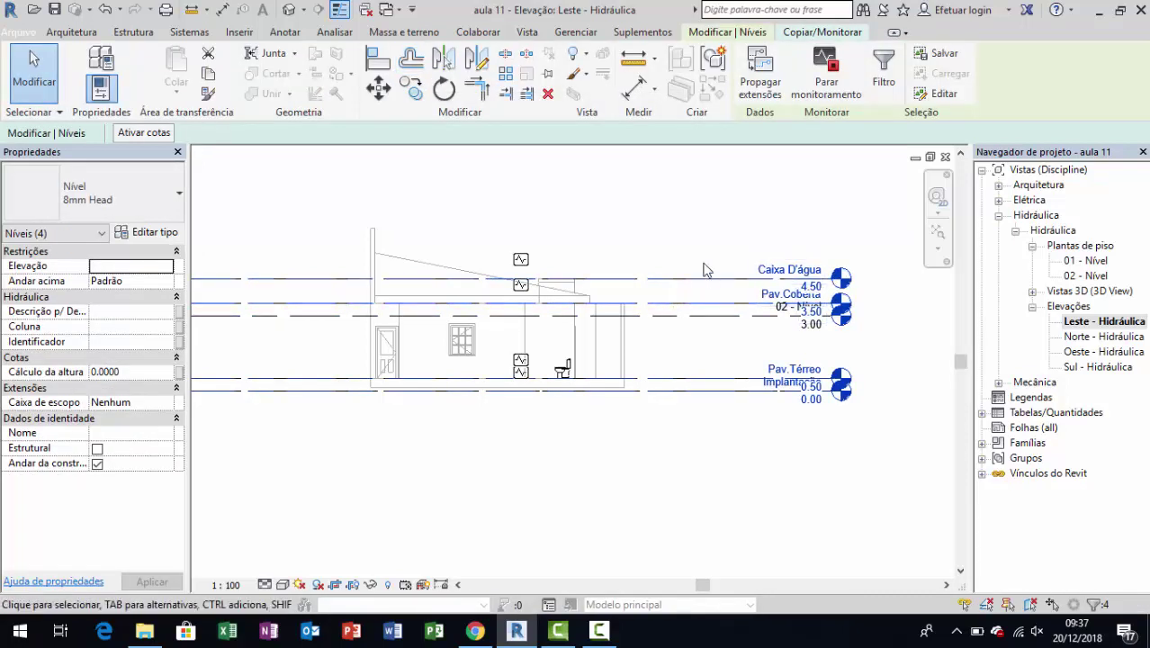
scroll(518, 266, up, 2)
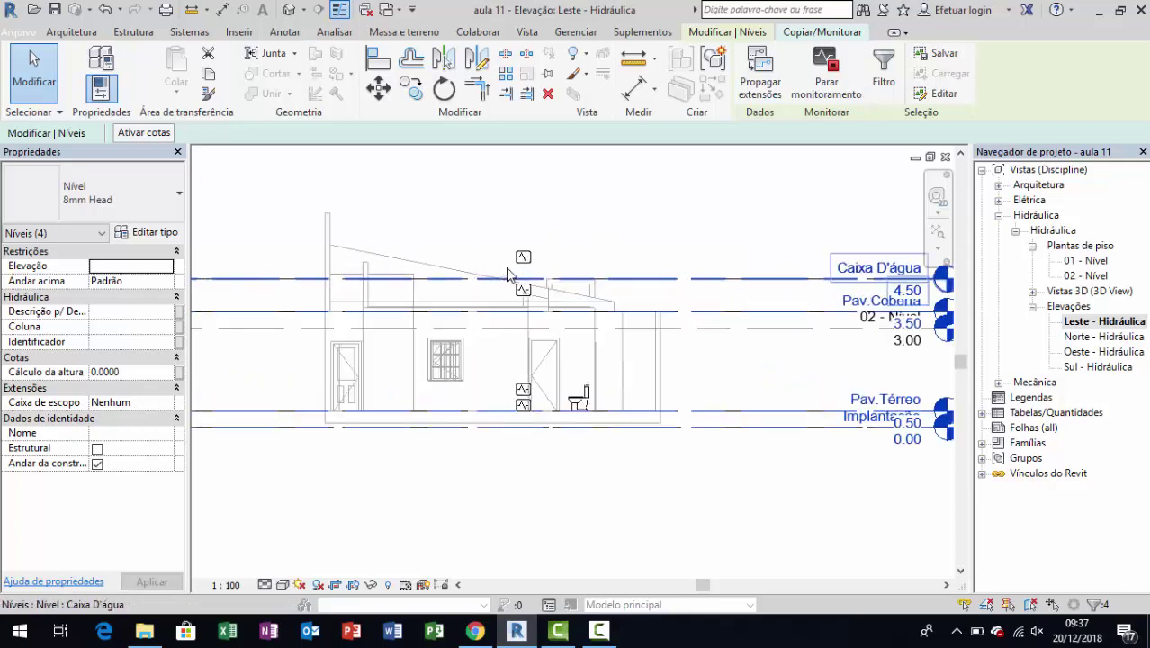
scroll(524, 304, down, 1)
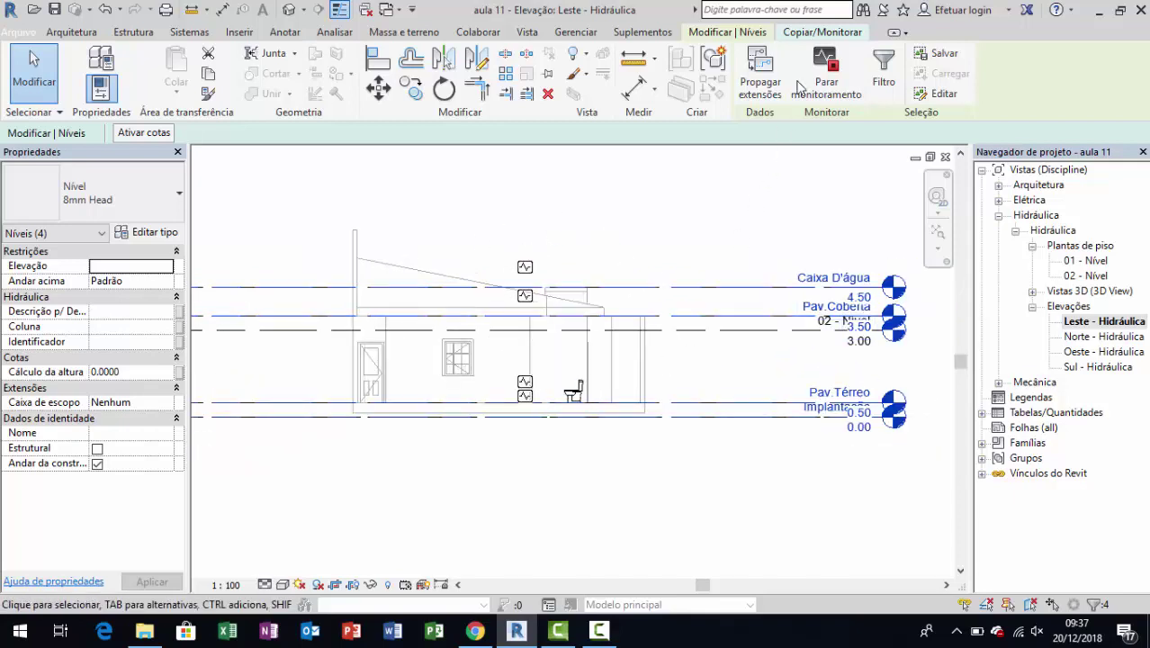
click(808, 34)
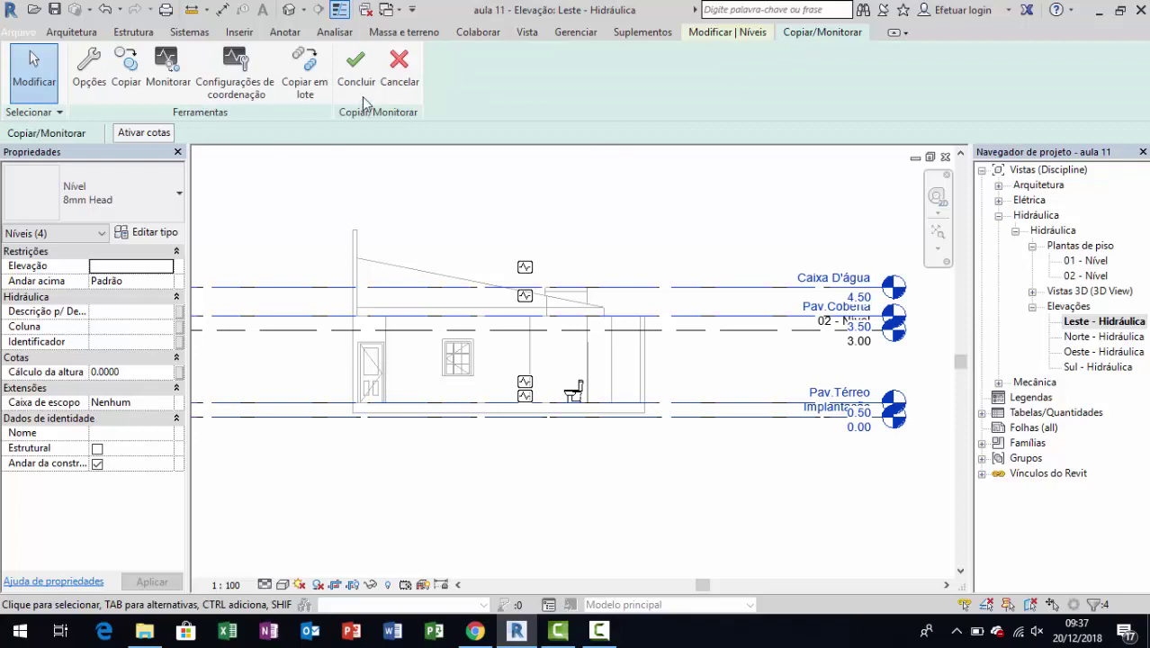
click(368, 92)
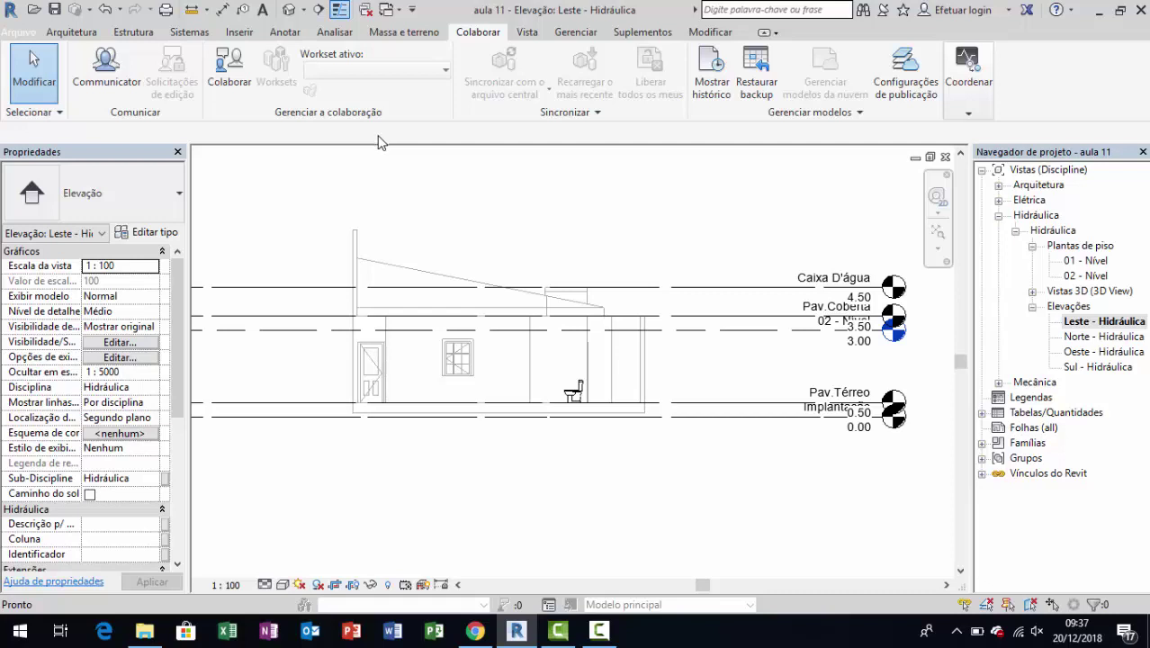
middle_drag(777, 365, 669, 340)
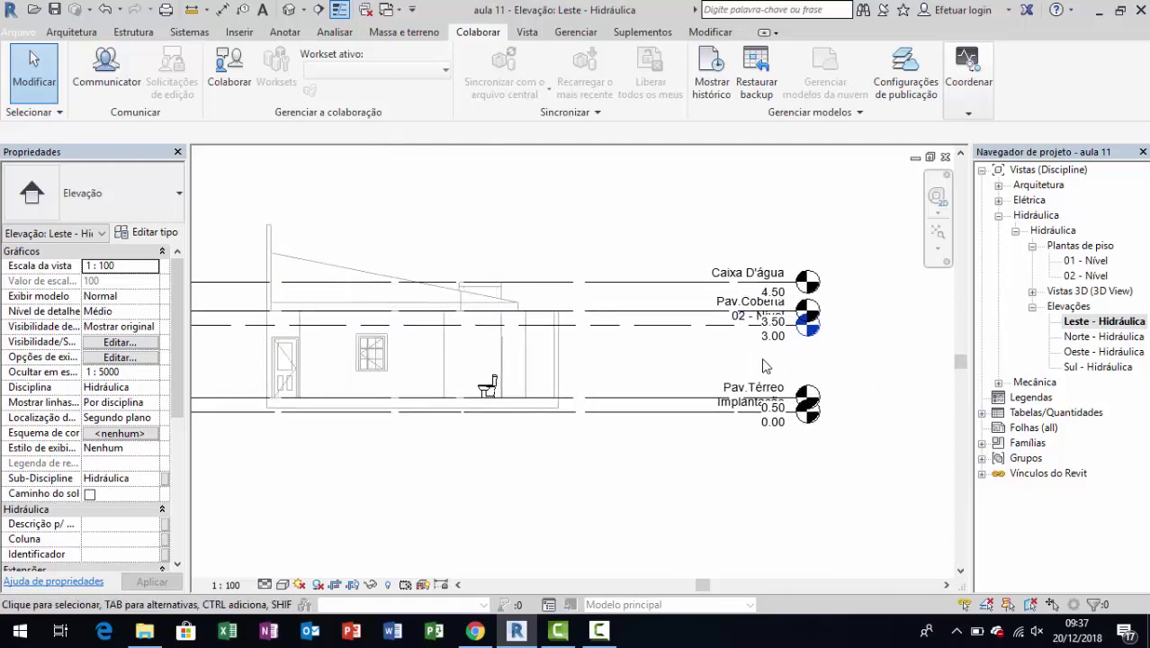
scroll(809, 397, up, 2)
scroll(813, 396, up, 1)
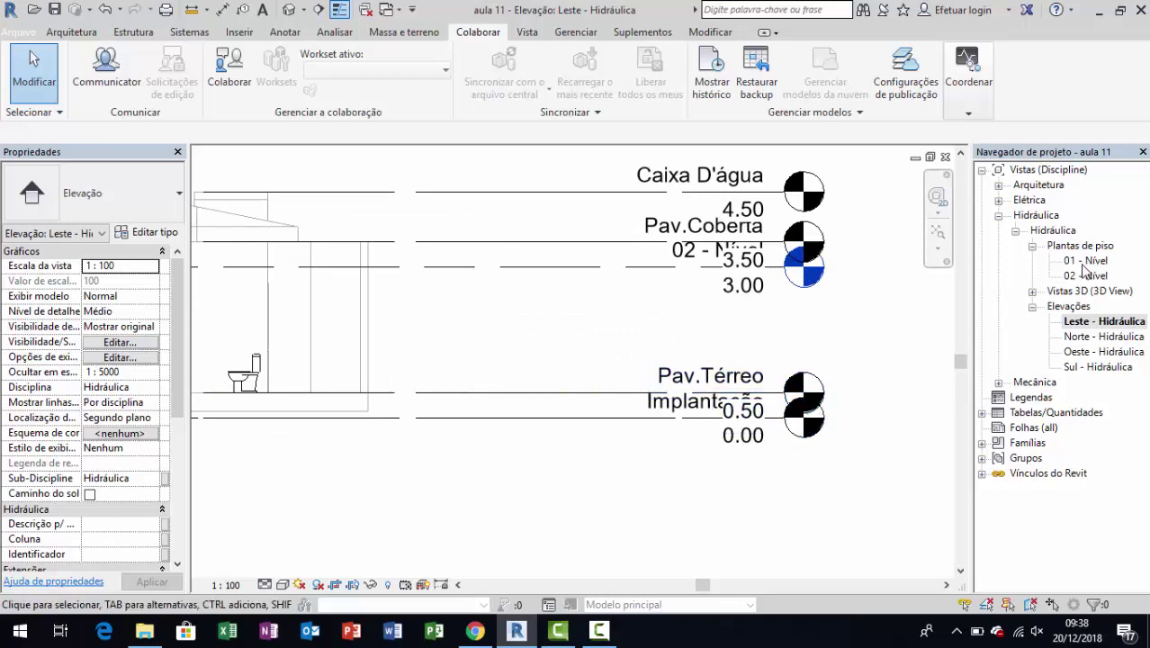
Open the New Floor Plan dialog and select all four copied levels
click(539, 36)
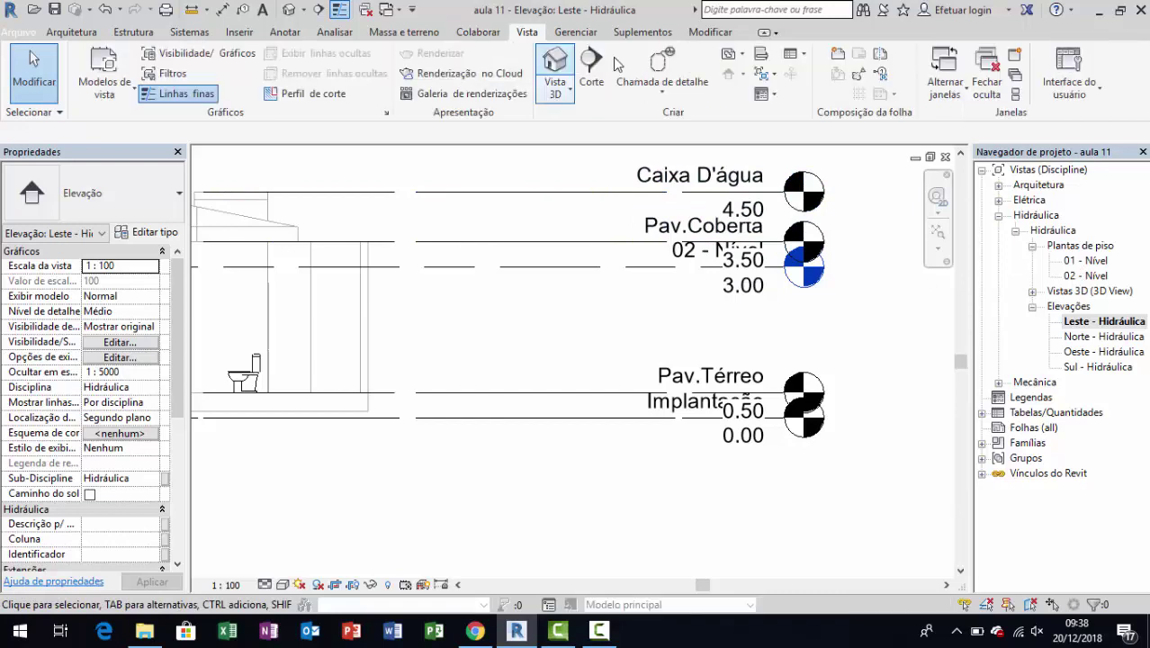
click(743, 56)
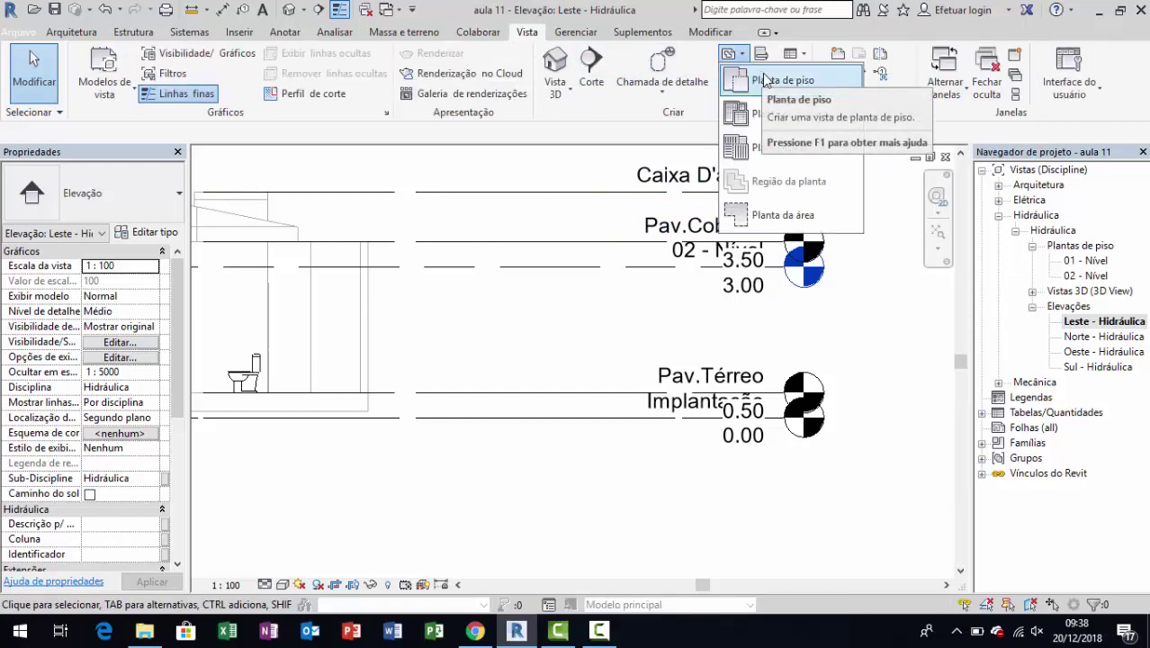
click(763, 81)
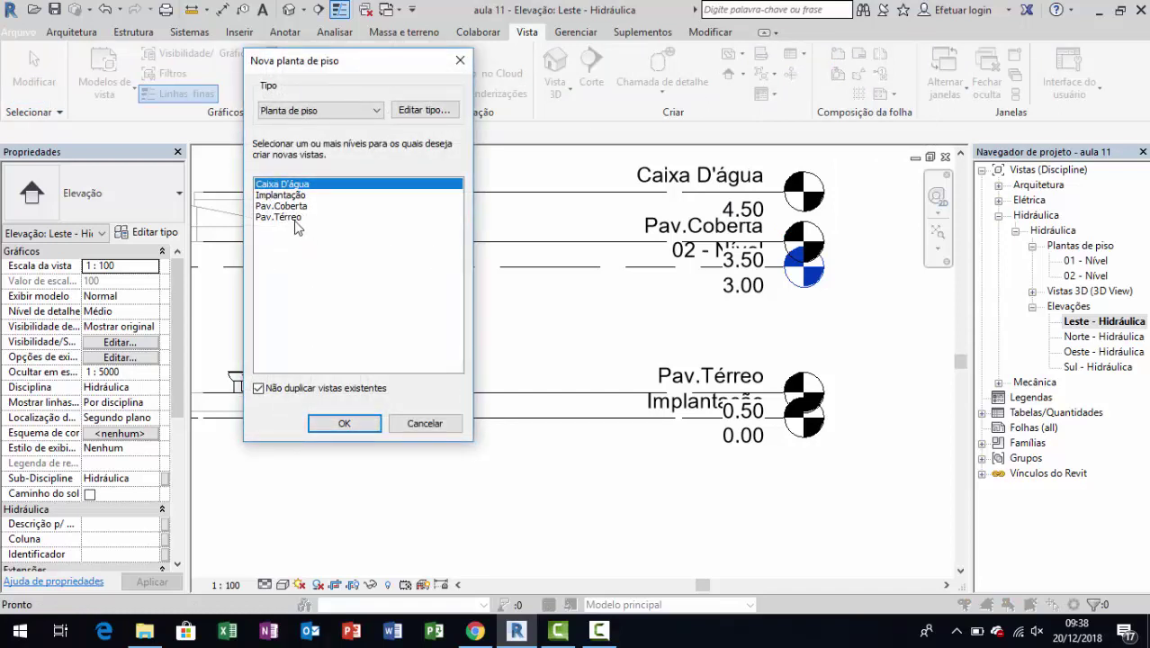
shift+click(301, 219)
Create floor plans for the four copied levels and open the Pav.Térreo plan
click(343, 423)
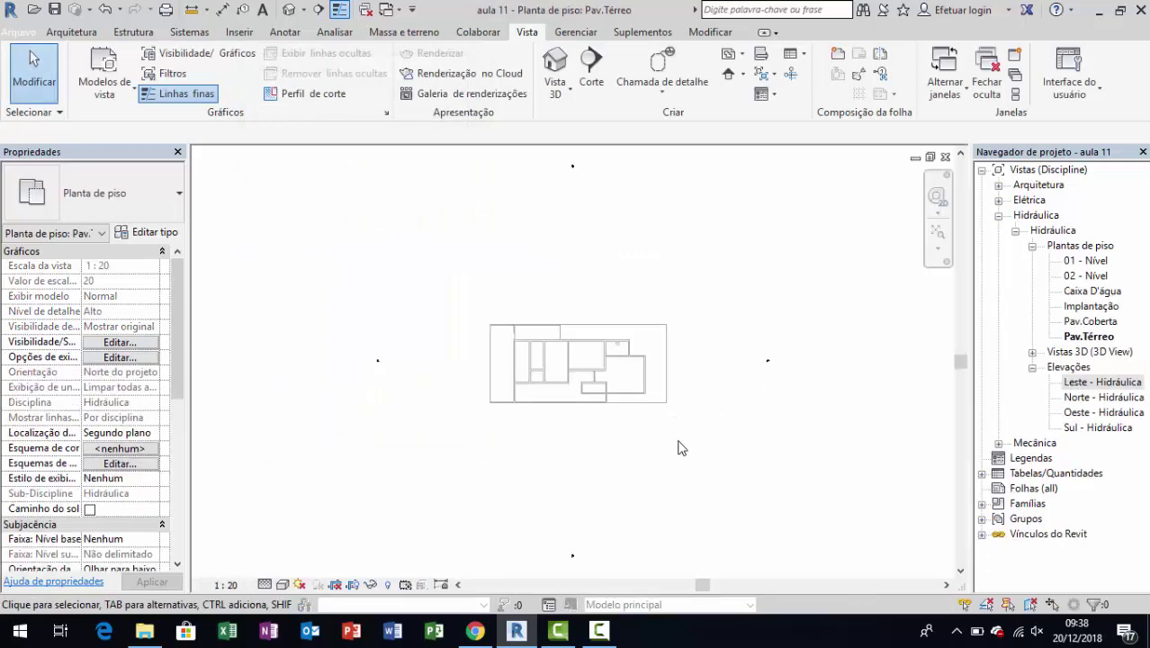
double_click(1105, 382)
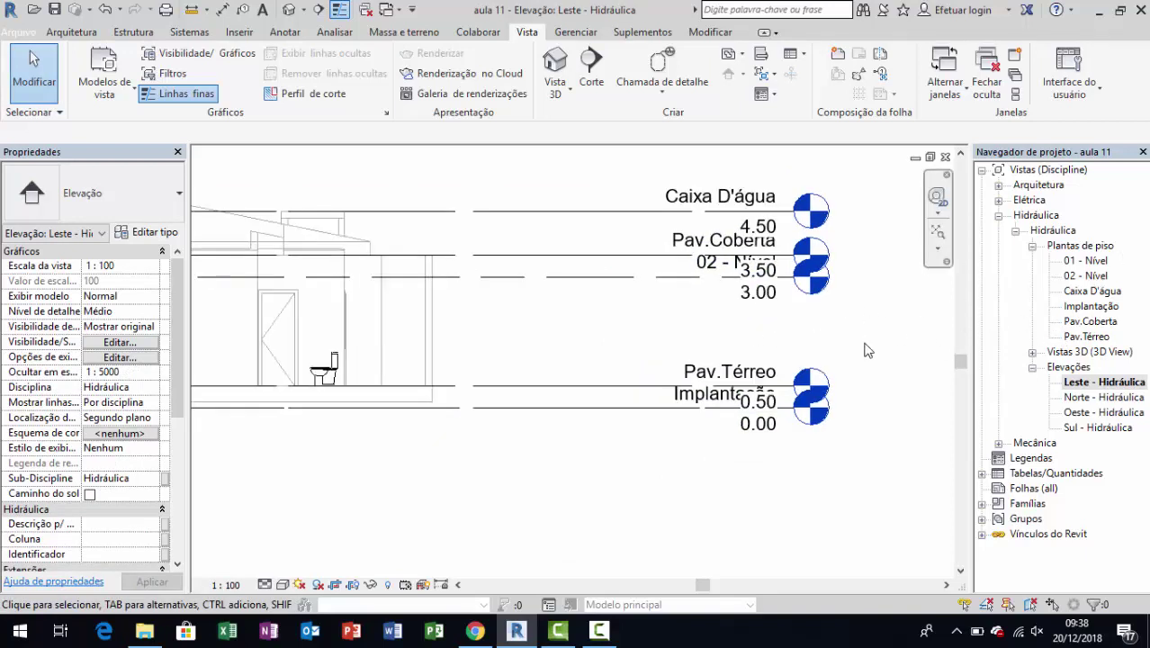
double_click(1084, 336)
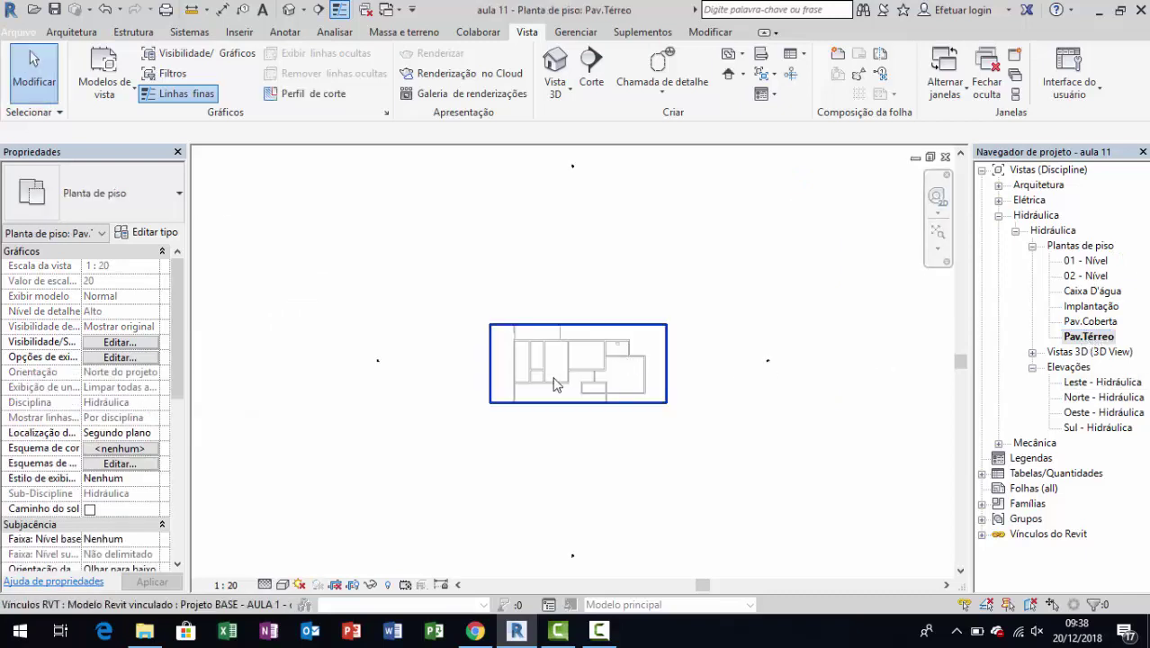
scroll(760, 351, up, 4)
scroll(769, 275, up, 2)
scroll(707, 252, up, 2)
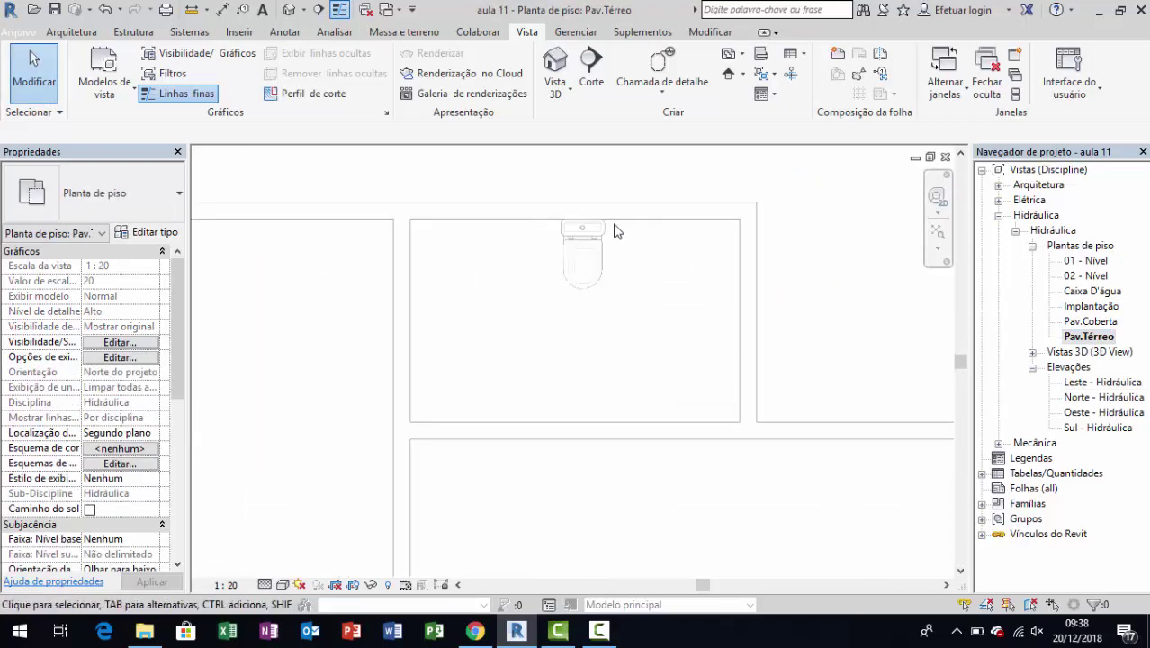
Check the 01 - Nível and Implantação plans, then return to Leste - Hidráulica
double_click(1096, 262)
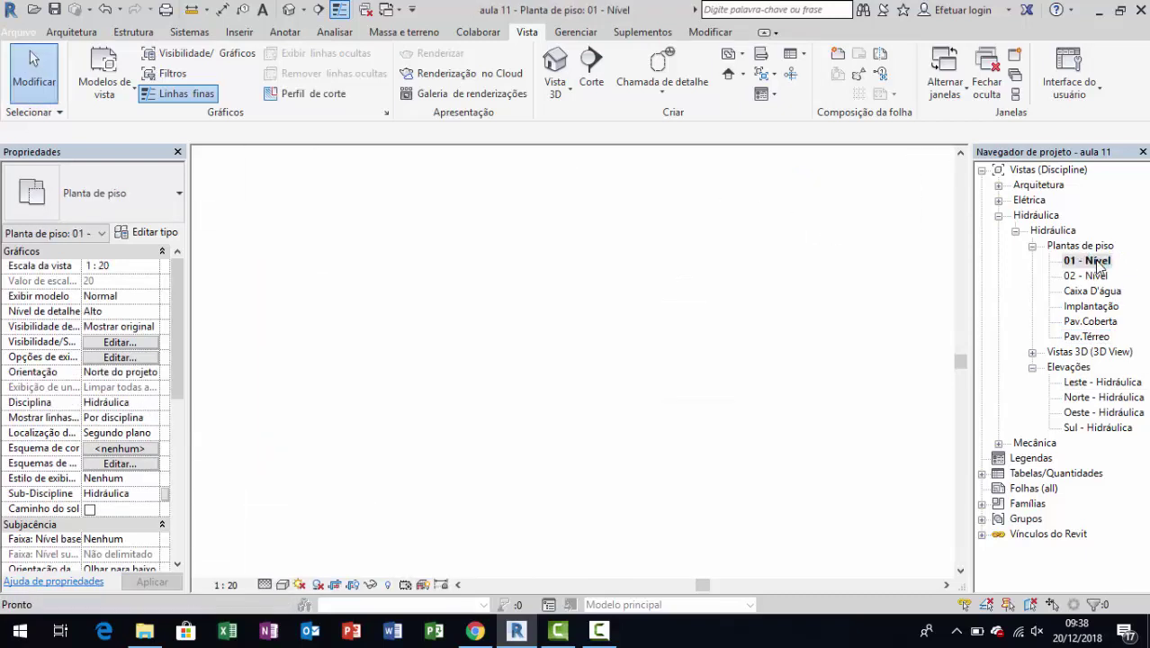
double_click(1094, 306)
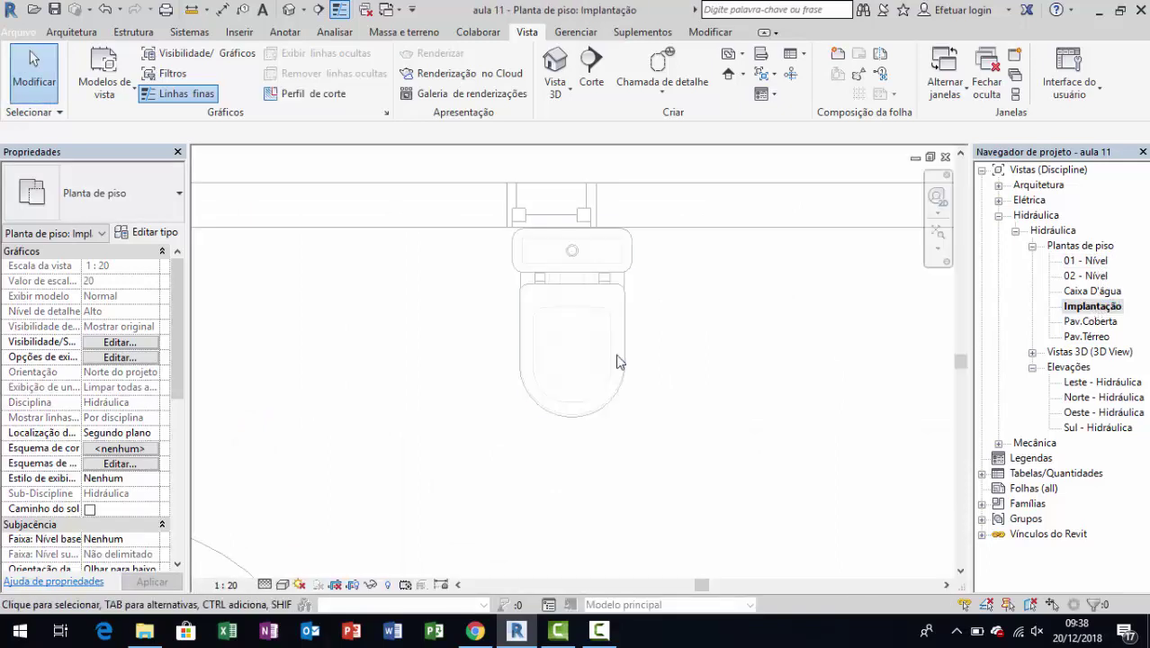
scroll(756, 319, down, 2)
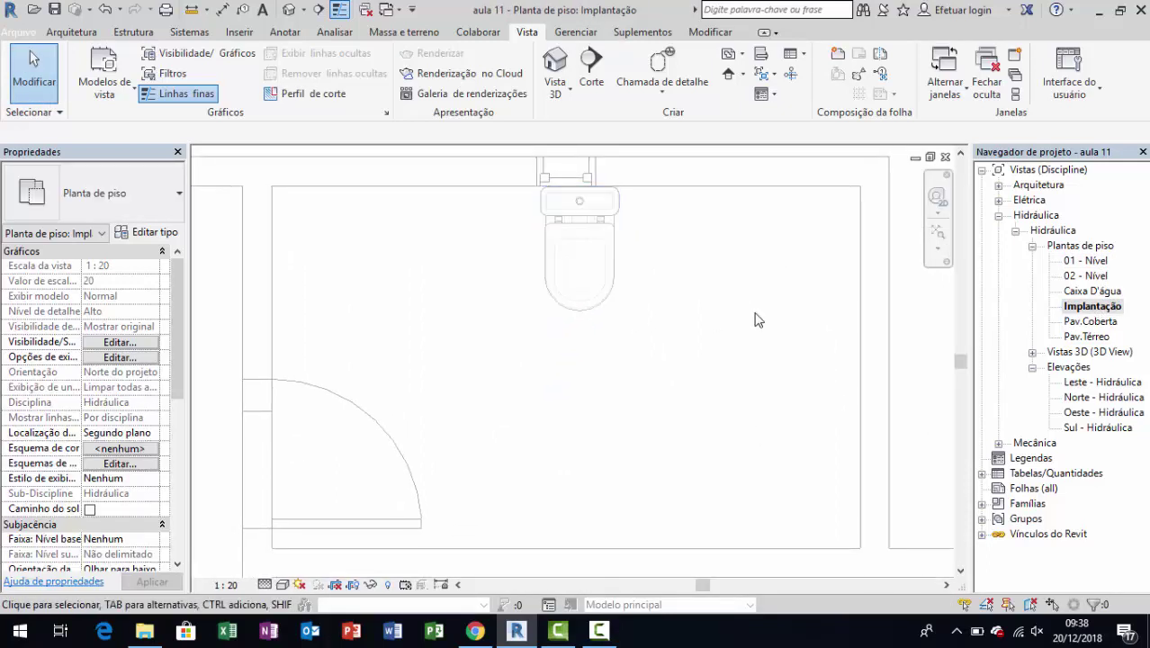
double_click(1084, 383)
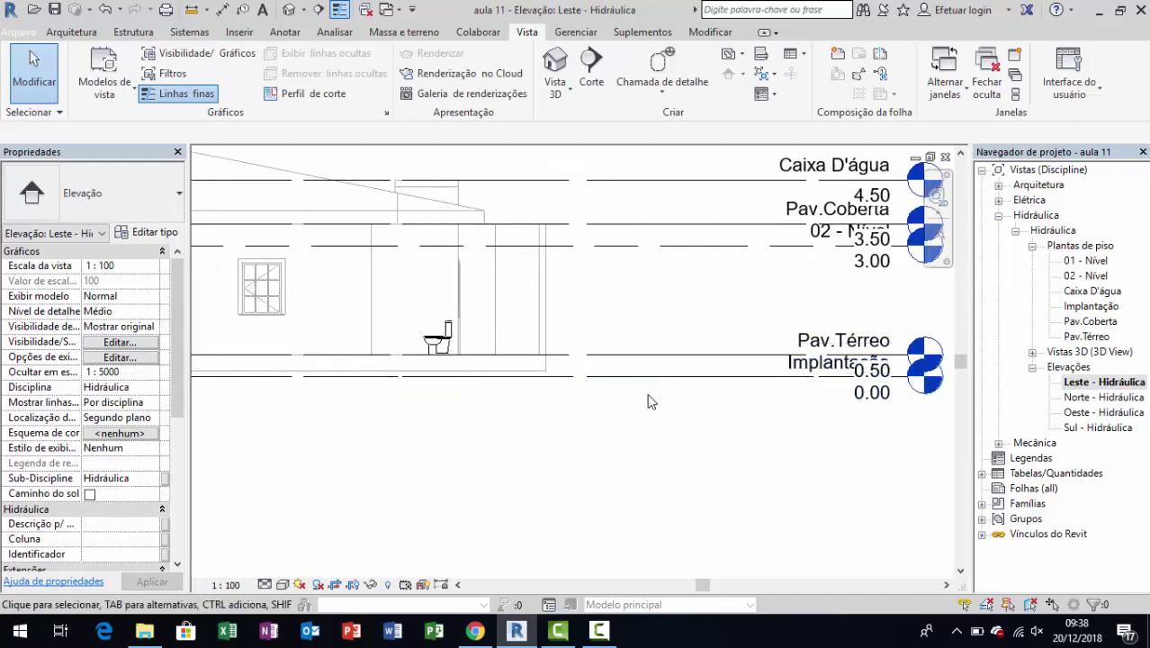
Drag the Implantação level head left, clear of the overlapping level heads
scroll(649, 401, up, 1)
scroll(640, 387, up, 1)
scroll(630, 371, up, 1)
scroll(619, 358, up, 1)
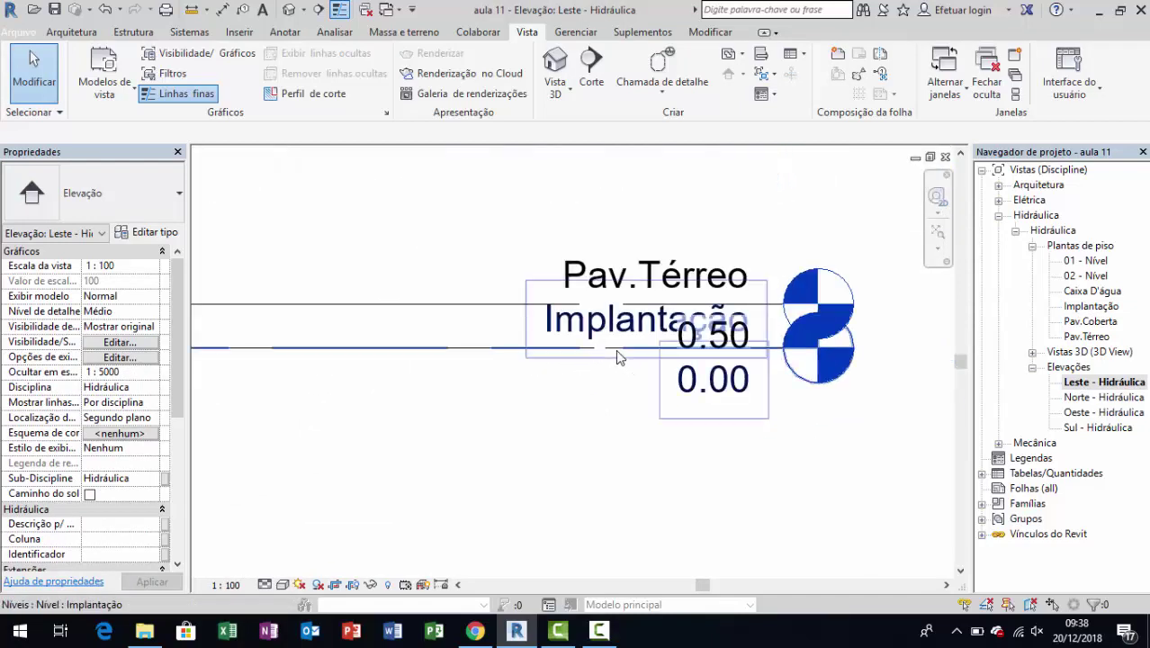
click(617, 357)
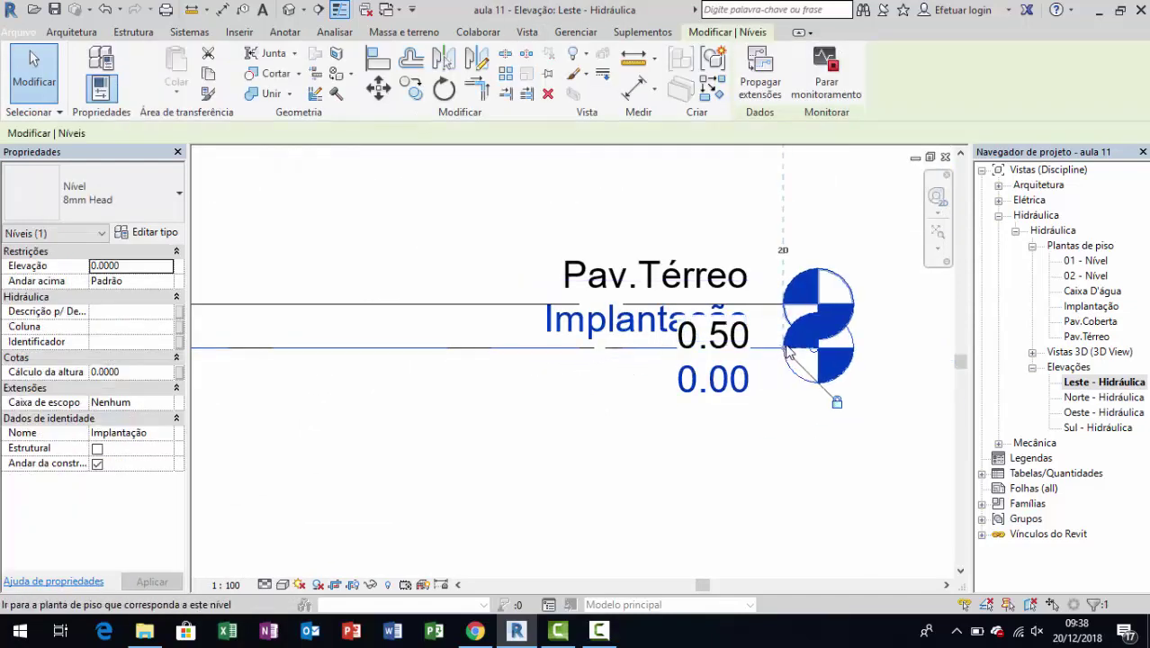
click(864, 340)
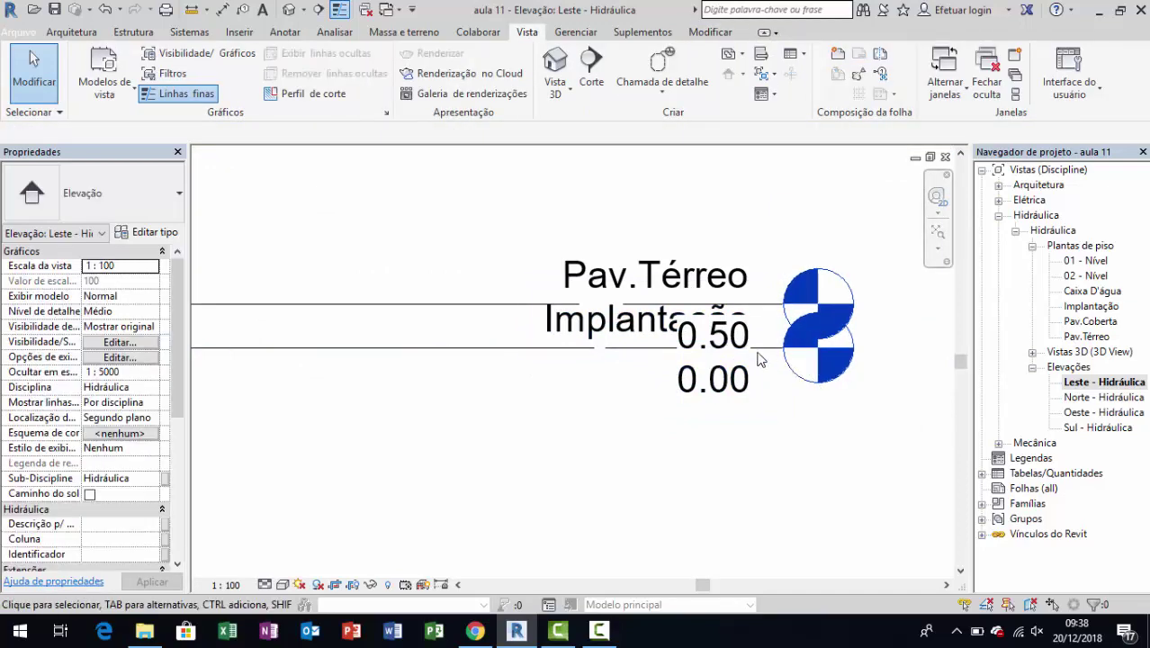
click(779, 357)
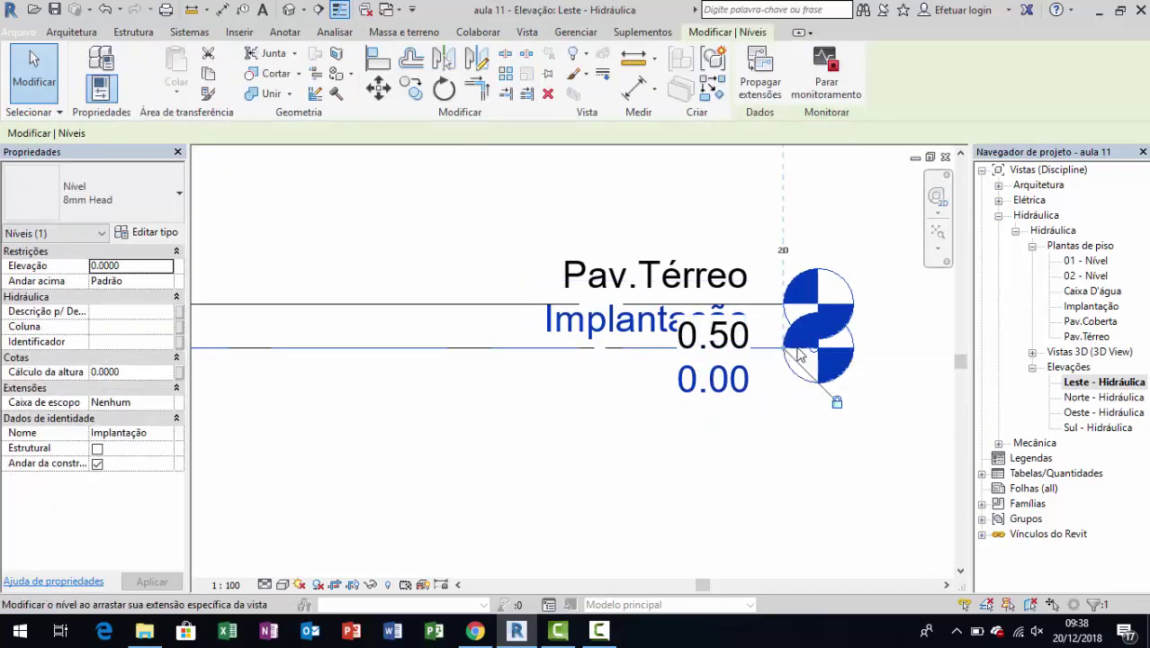
drag(800, 355, 888, 356)
click(796, 490)
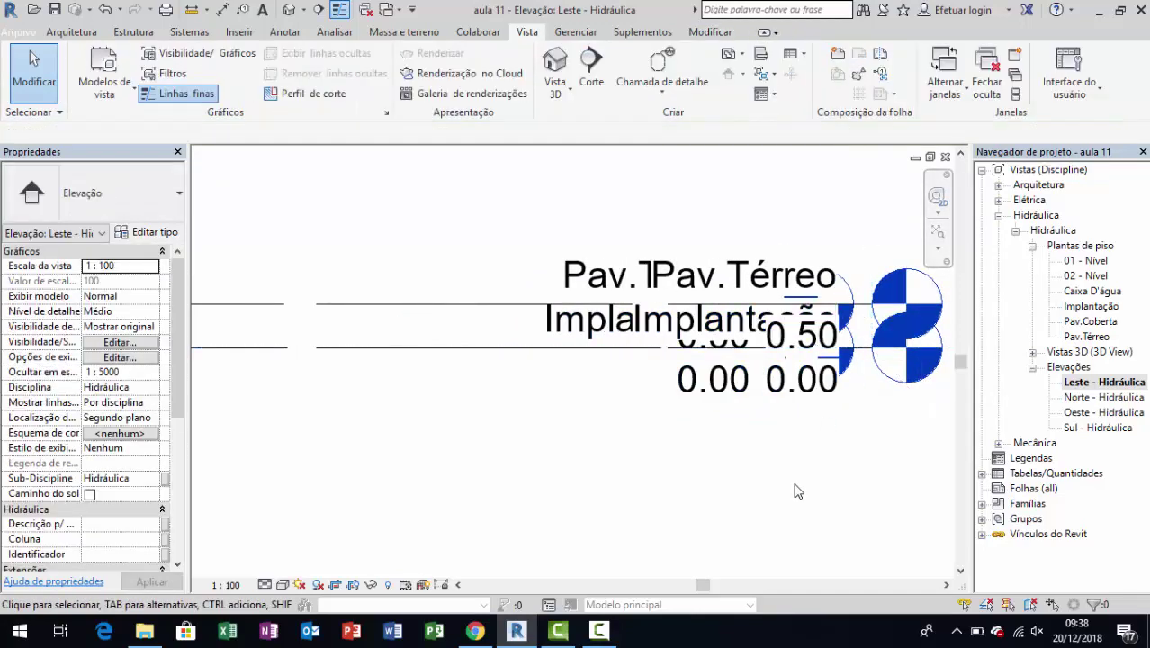
scroll(666, 359, up, 3)
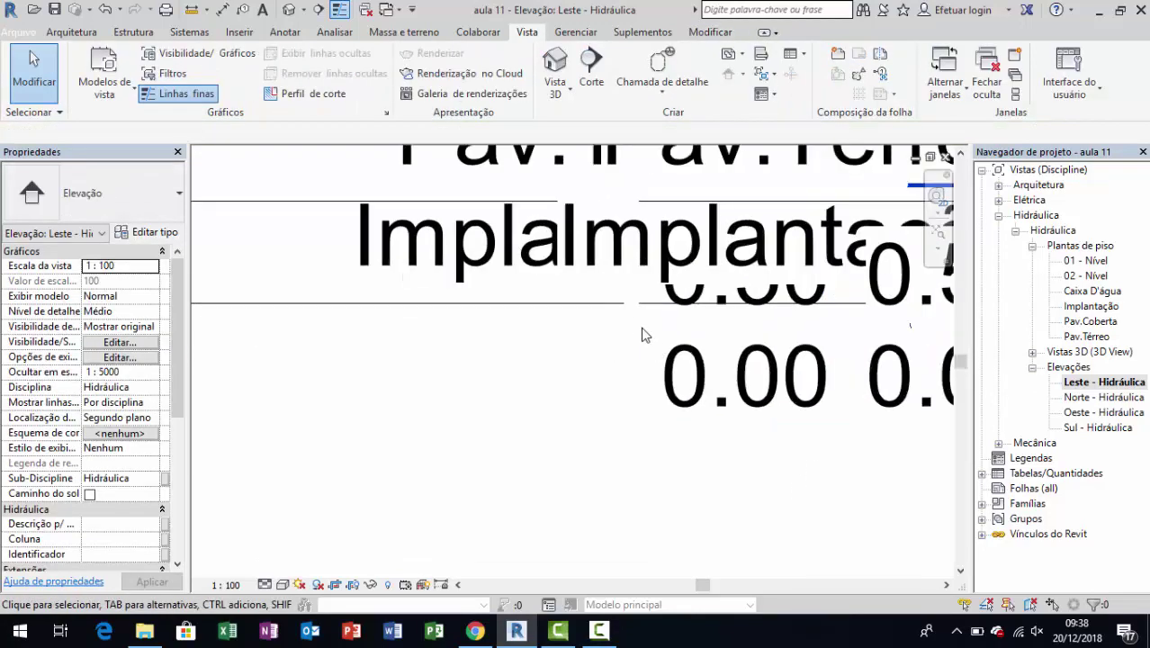
scroll(610, 301, down, 2)
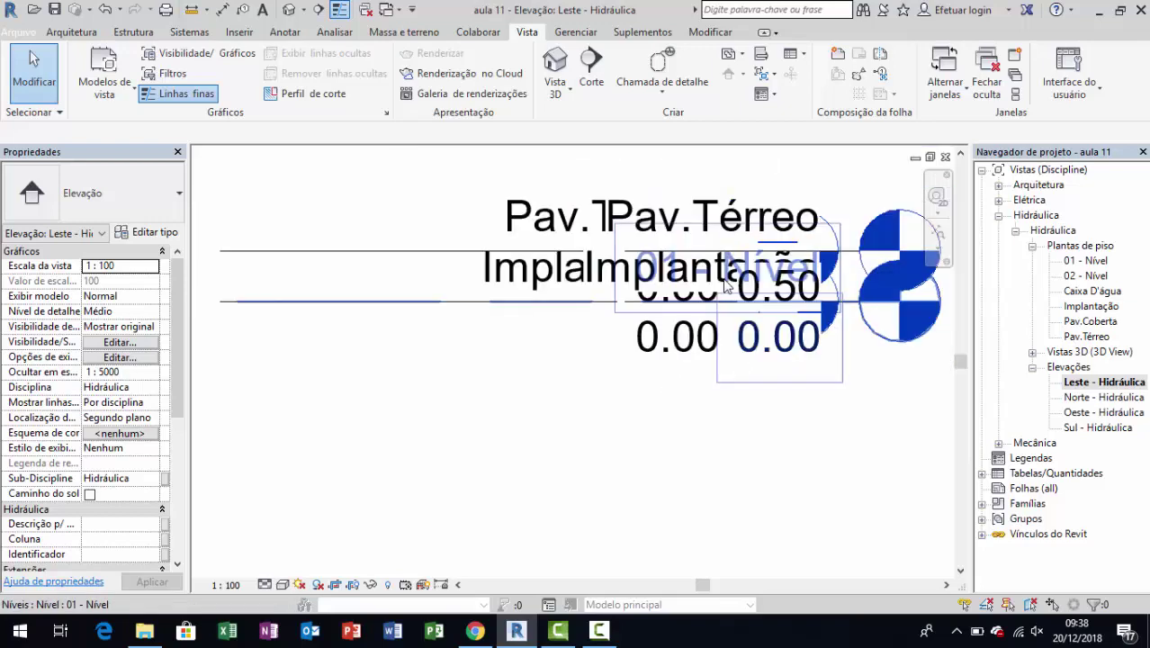
click(859, 309)
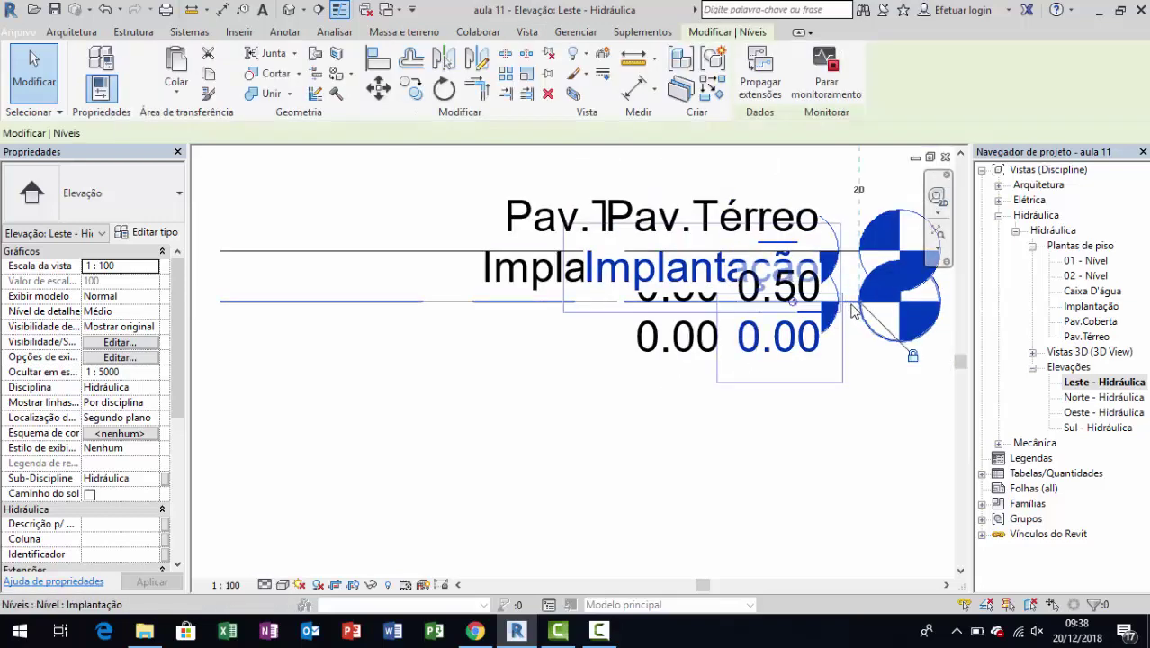
drag(810, 307, 549, 304)
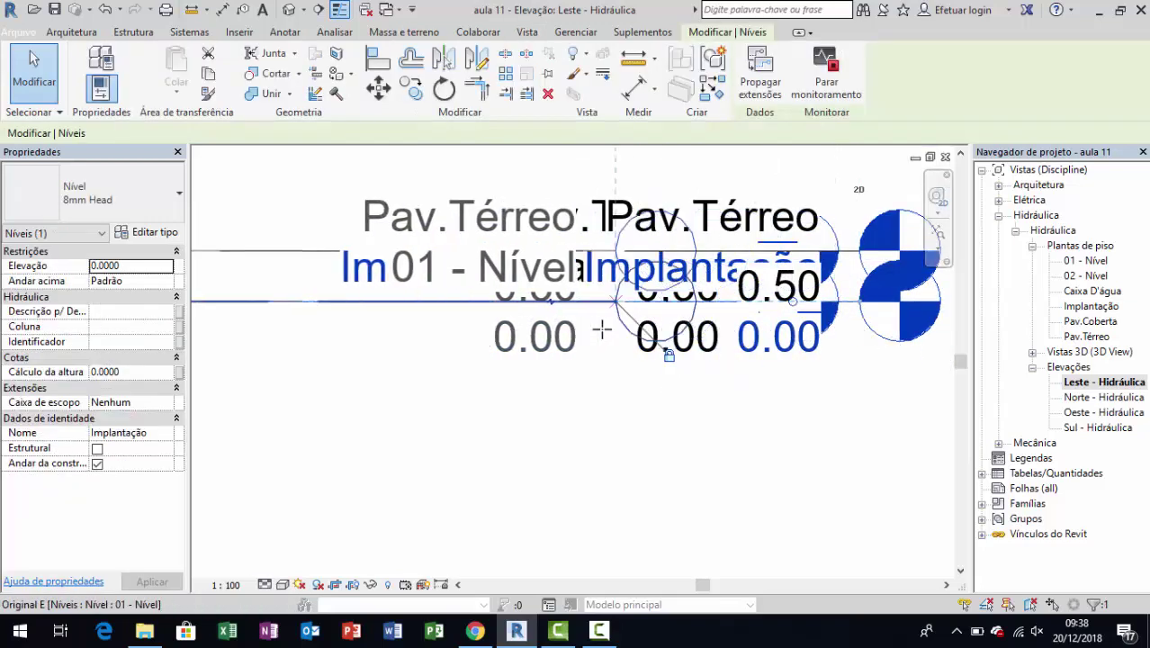
click(819, 395)
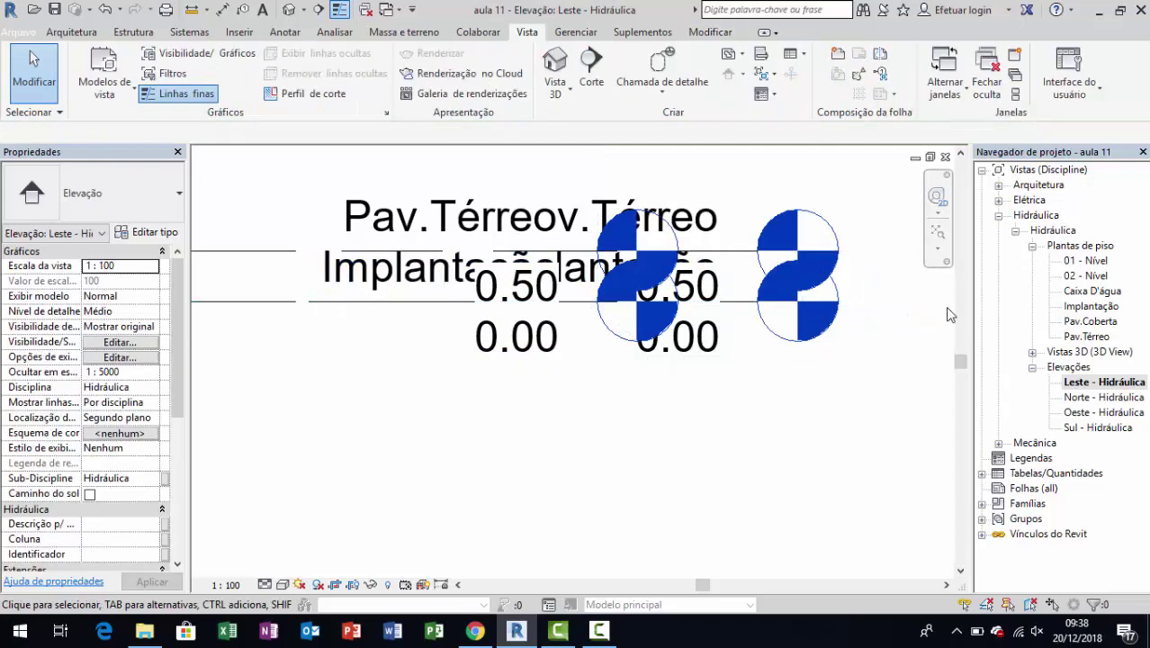
Select the 02 - Nível level at 3.00 and zoom to its head end
scroll(745, 430, down, 3)
scroll(750, 418, down, 2)
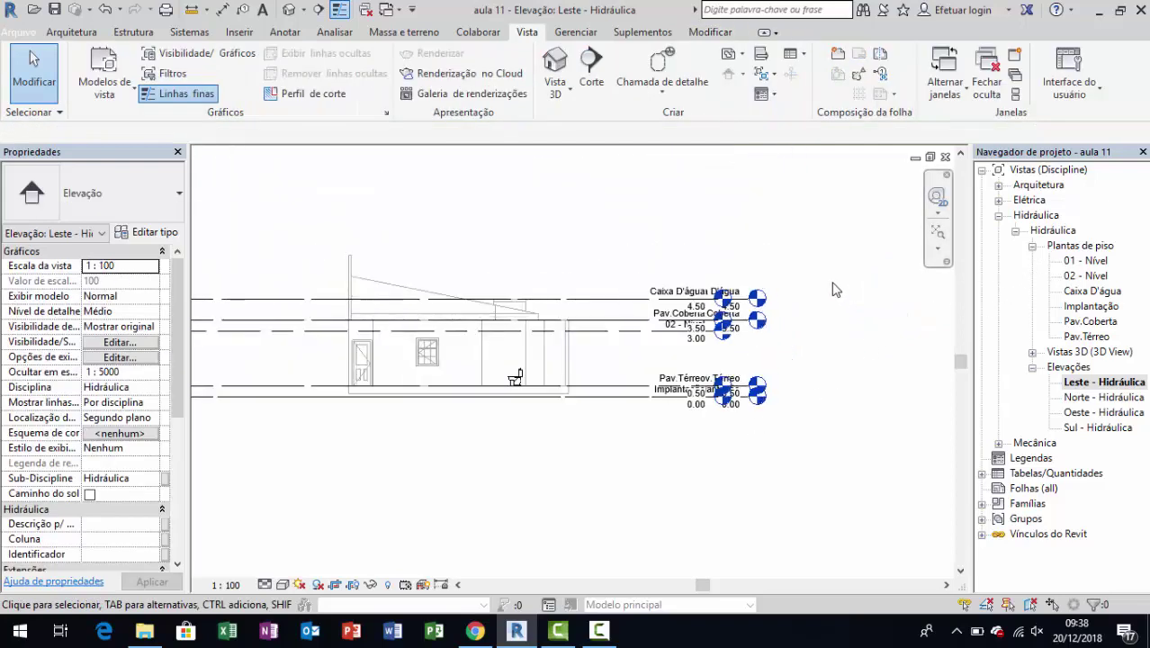
scroll(816, 328, up, 3)
middle_drag(695, 350, 635, 223)
scroll(496, 454, up, 3)
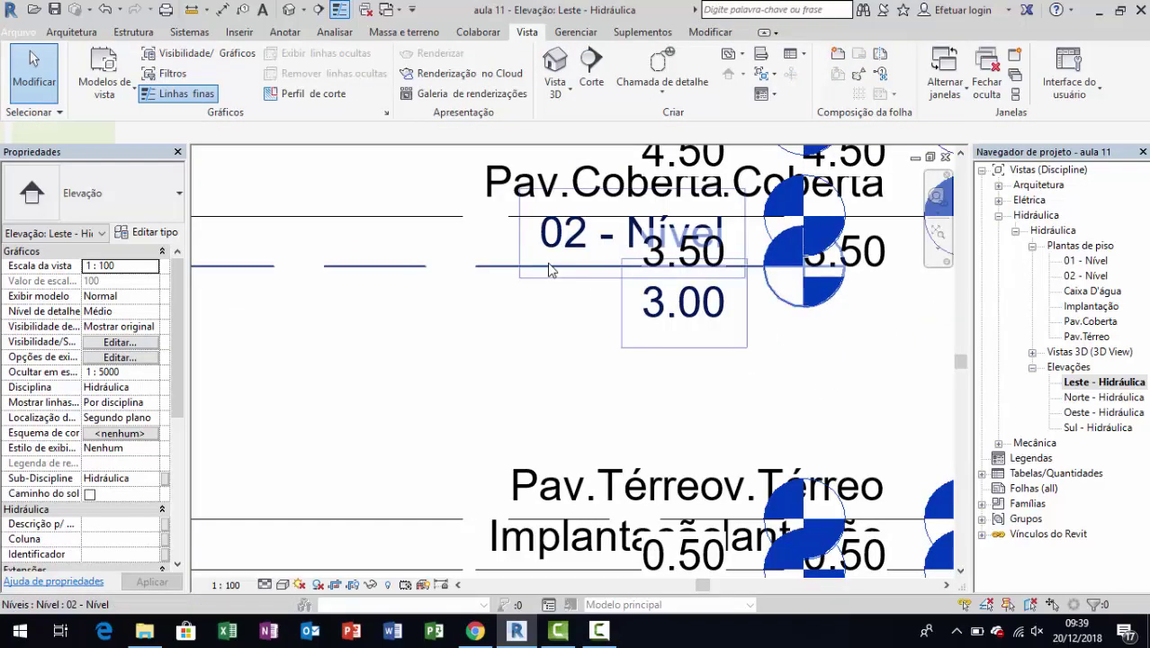
click(594, 263)
scroll(594, 279, down, 3)
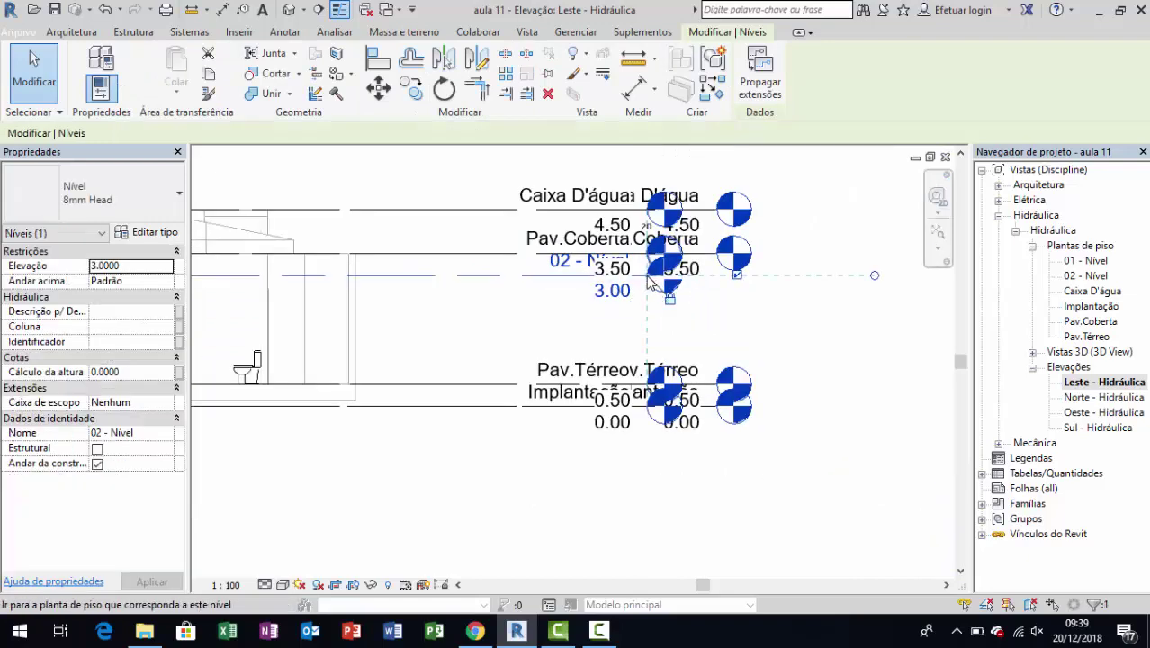
click(819, 281)
scroll(667, 274, up, 3)
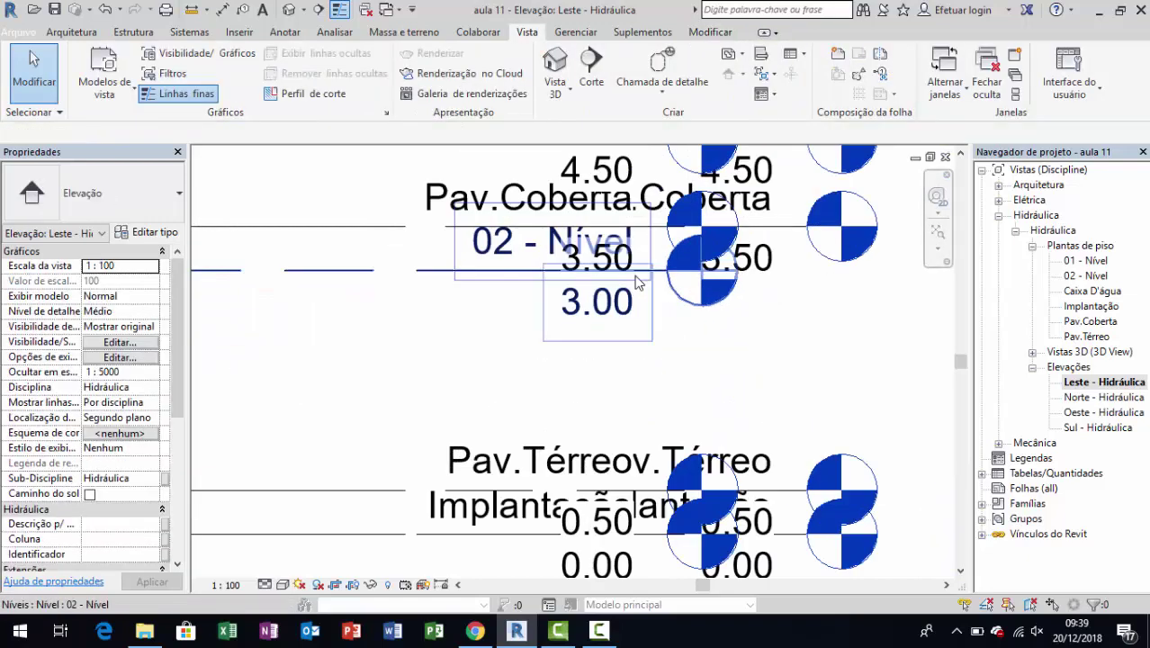
click(670, 281)
scroll(684, 277, up, 3)
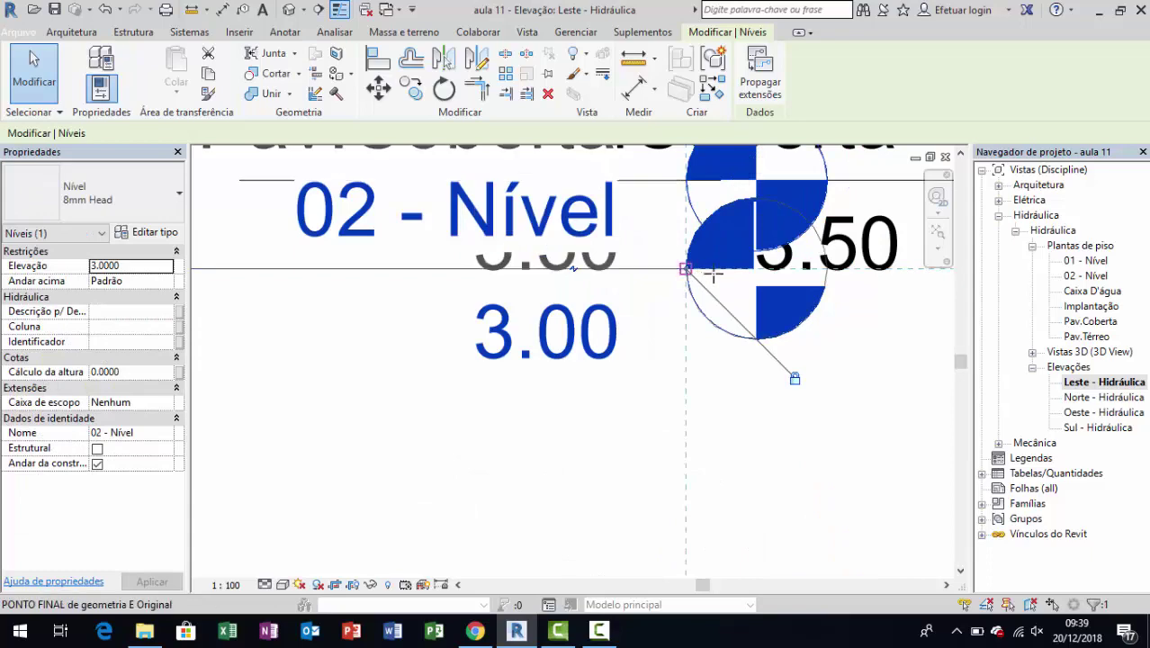
scroll(837, 283, down, 2)
scroll(846, 287, down, 3)
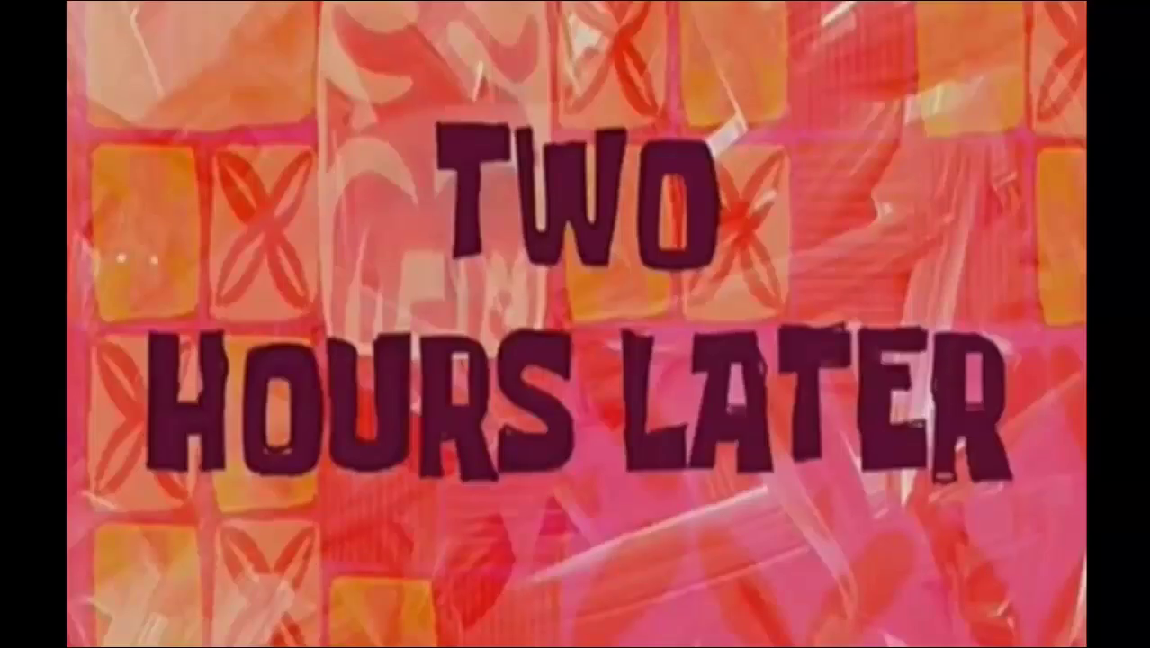
Open the Oeste - Hidráulica elevation from the Elevações list
double_click(1102, 412)
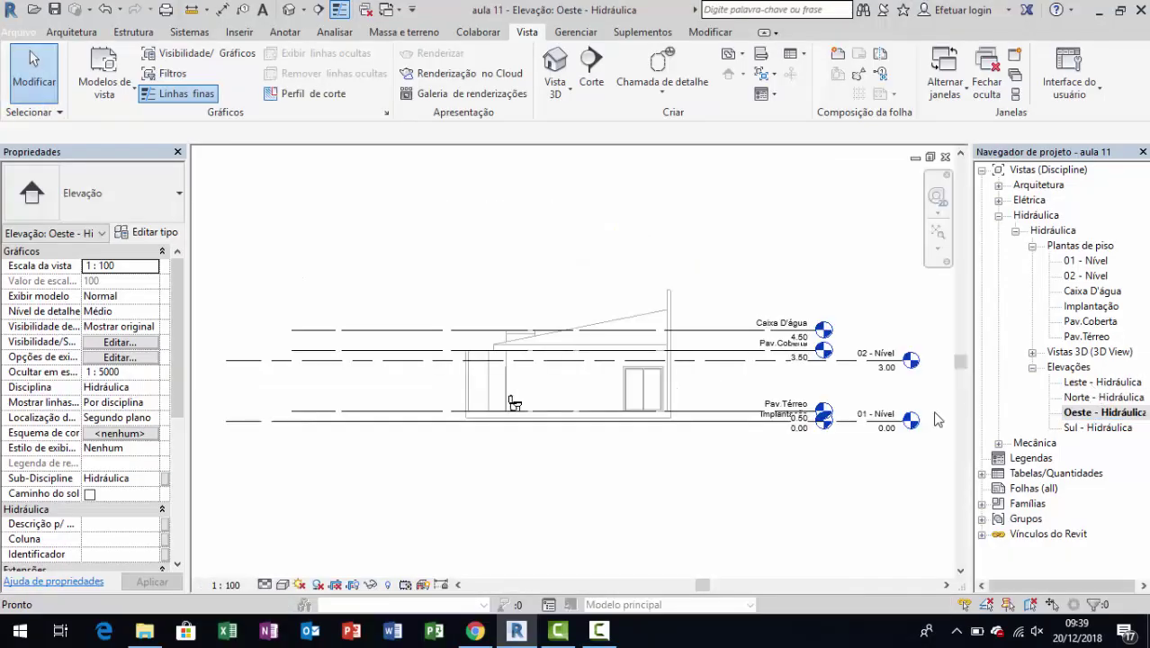
scroll(935, 419, up, 1)
scroll(751, 434, up, 2)
scroll(736, 430, up, 1)
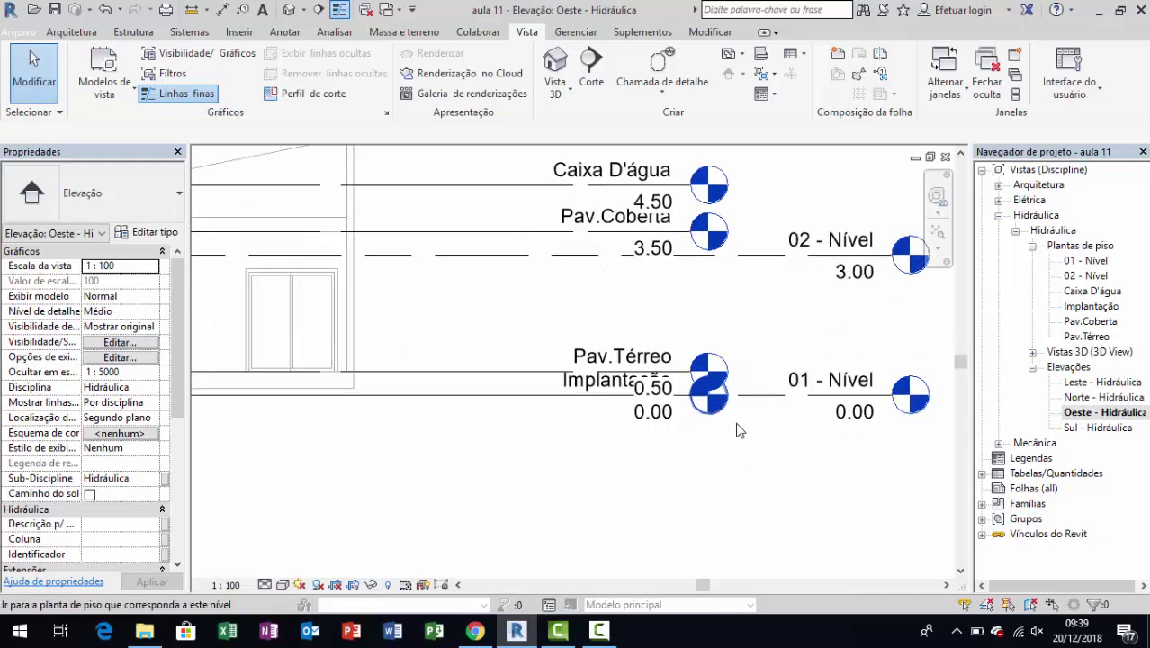
scroll(713, 359, up, 1)
scroll(643, 279, up, 2)
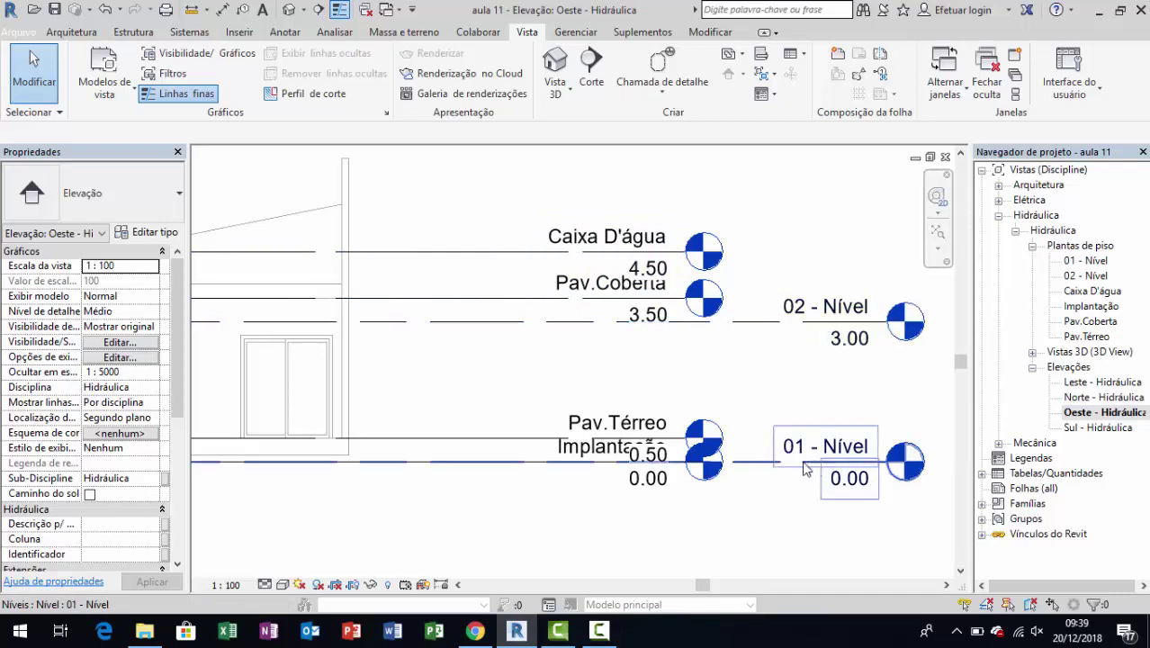
middle_drag(587, 481, 697, 458)
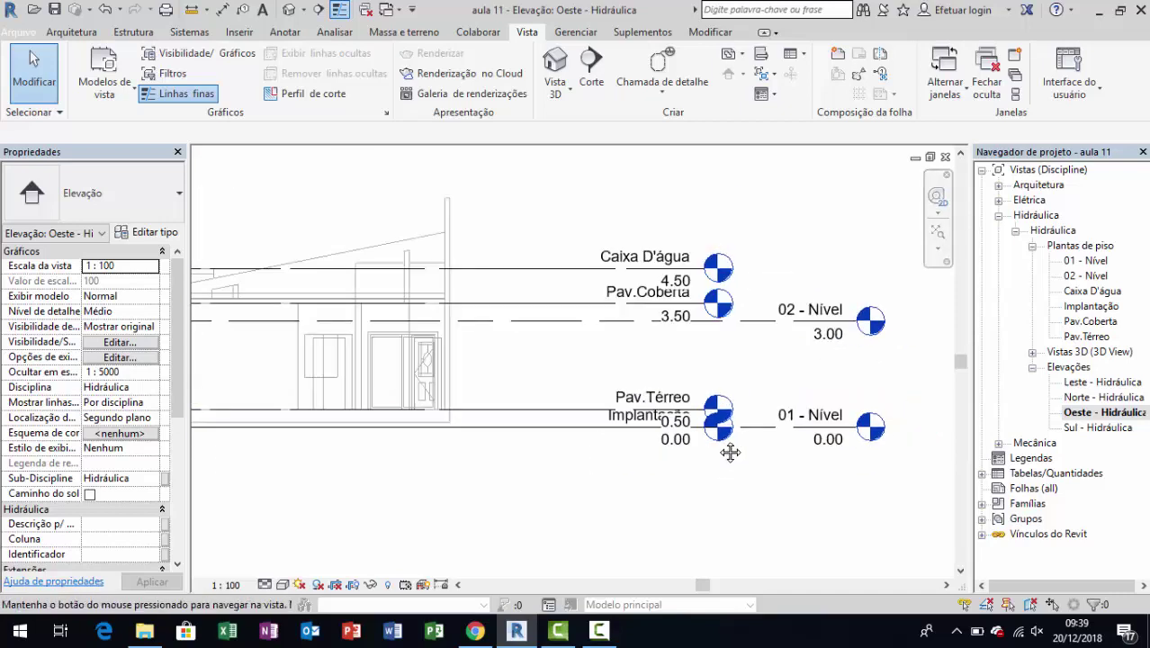
scroll(790, 445, down, 1)
middle_drag(278, 383, 334, 367)
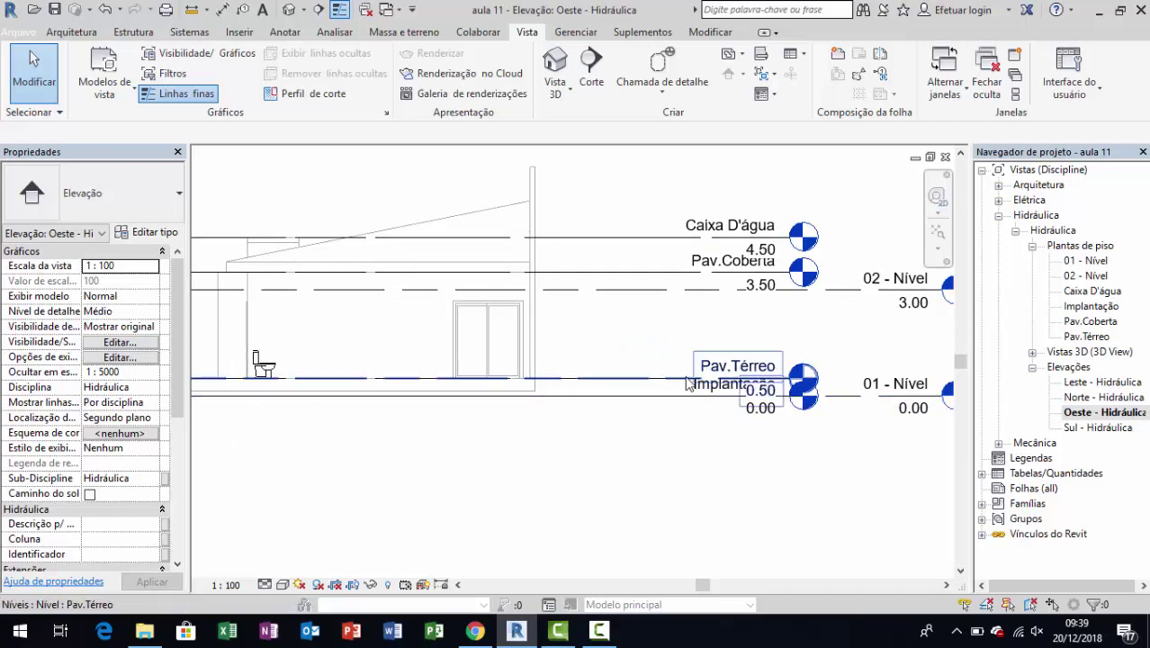
middle_drag(685, 382, 697, 409)
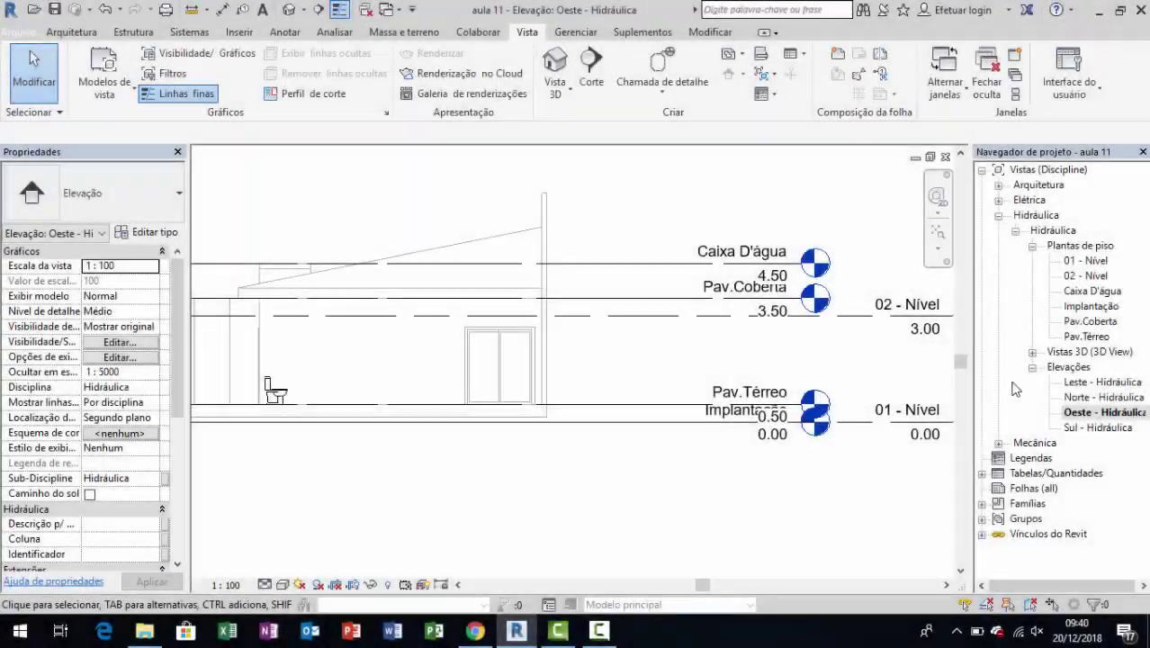
middle_drag(866, 445, 839, 423)
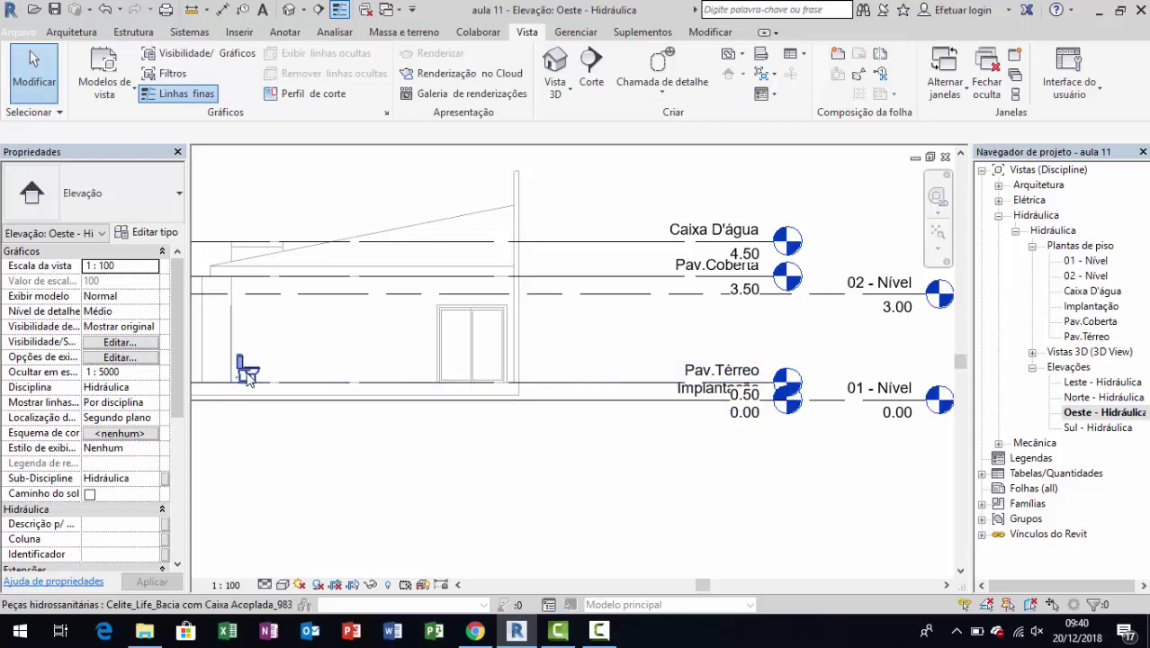
scroll(239, 341, up, 2)
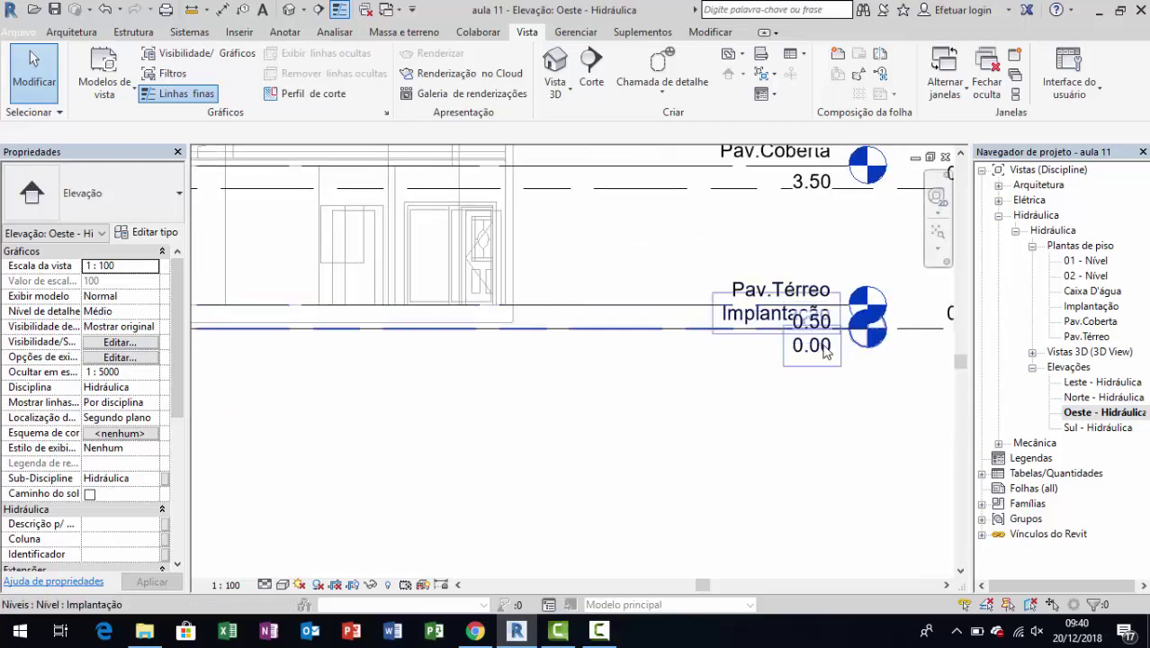
middle_drag(881, 347, 821, 363)
middle_drag(602, 330, 720, 387)
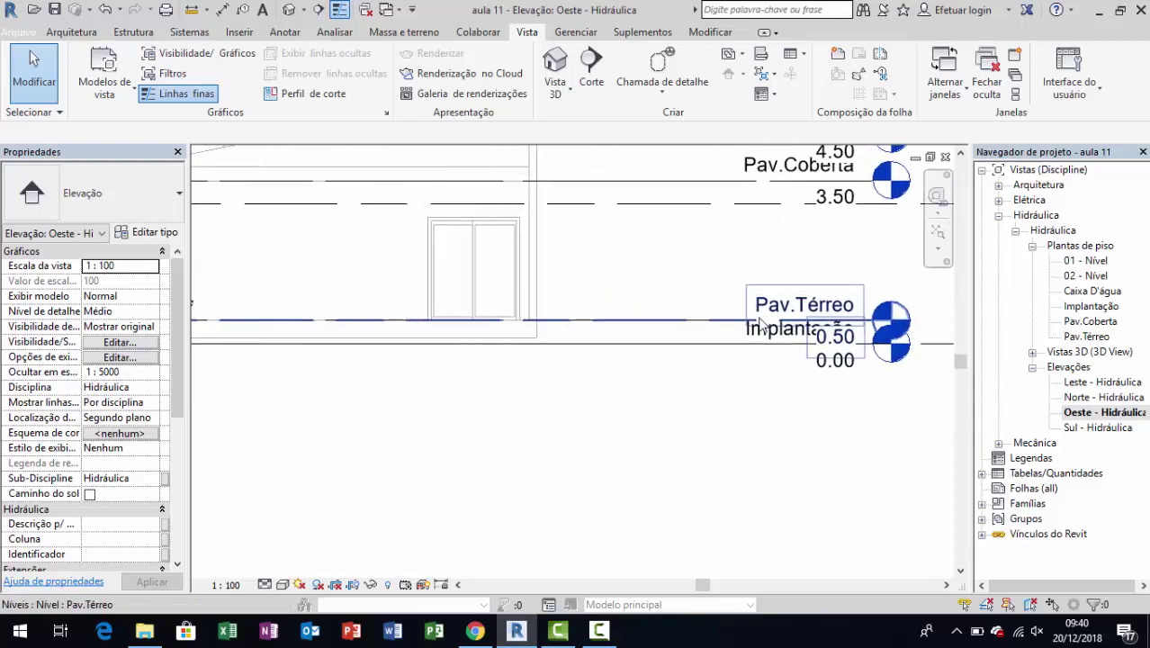